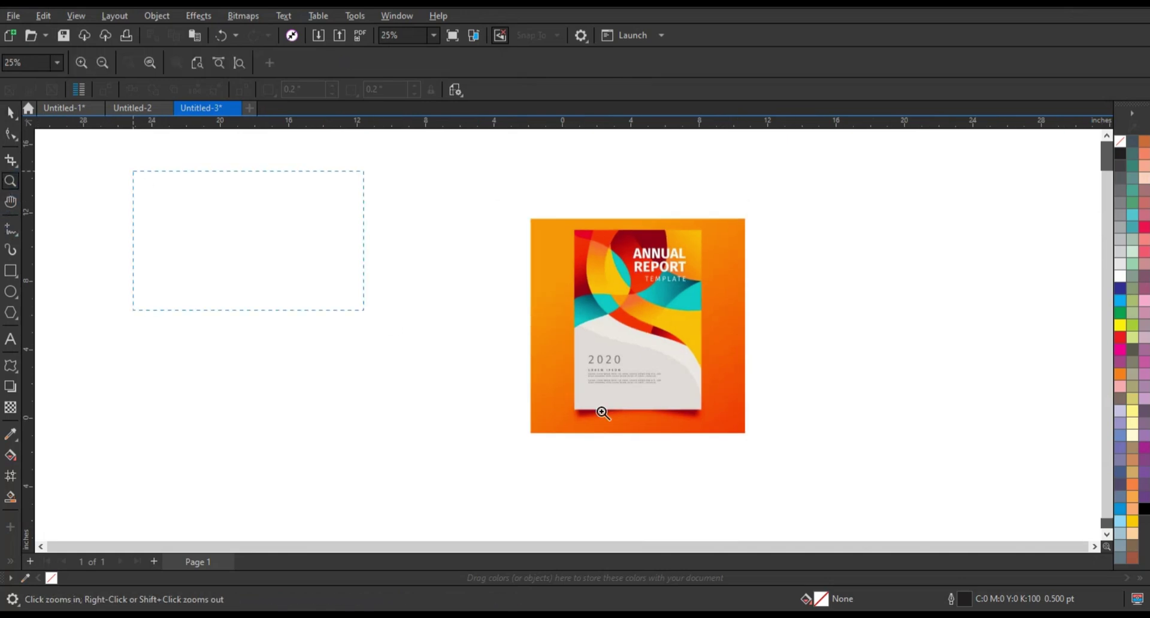
Step: Draw a tall portrait rectangle left of the reference cover, stretching its top and bottom edges
left_click_drag(133, 171, 796, 477)
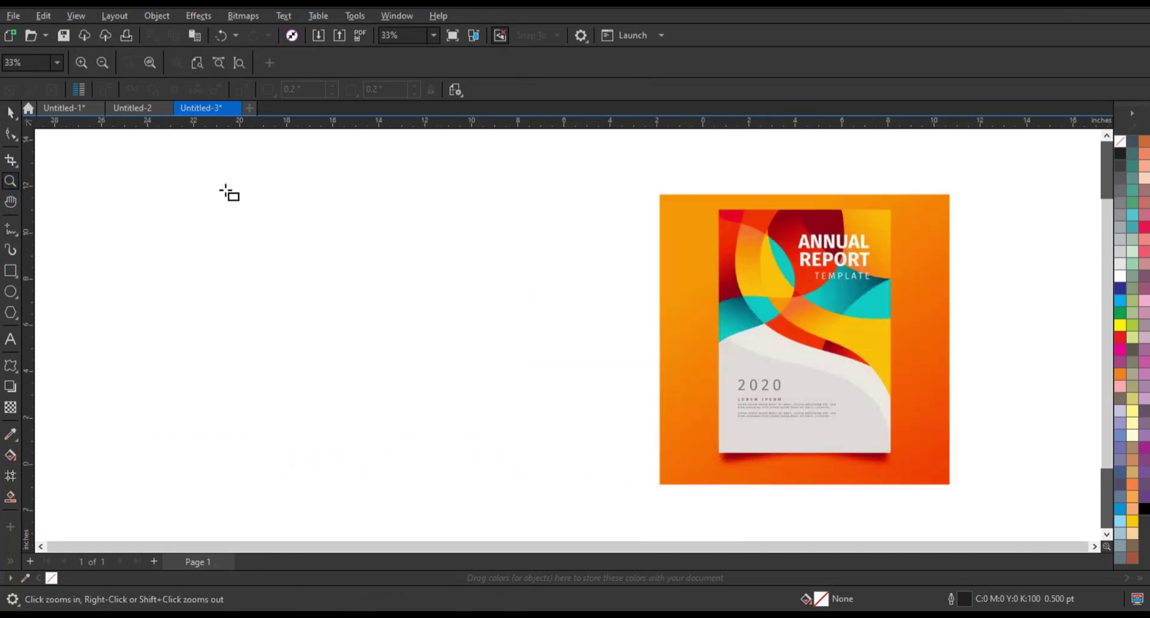
key("F6")
left_click_drag(229, 146, 513, 527)
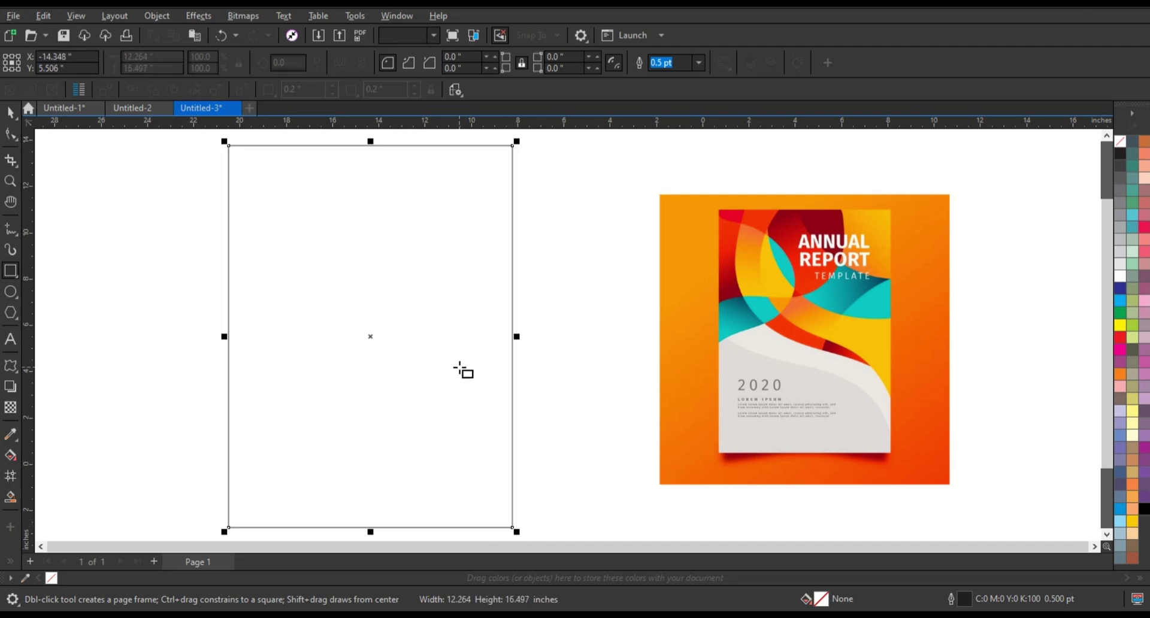
scroll(461, 371, "down", 1)
left_click_drag(391, 509, 391, 521)
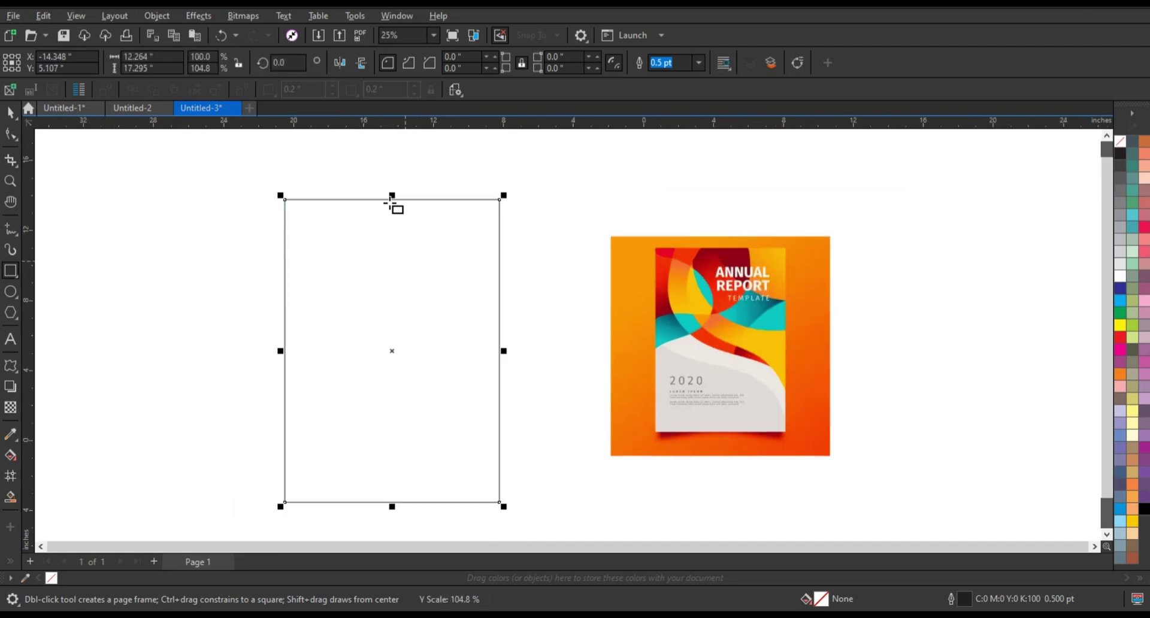
left_click_drag(393, 198, 393, 187)
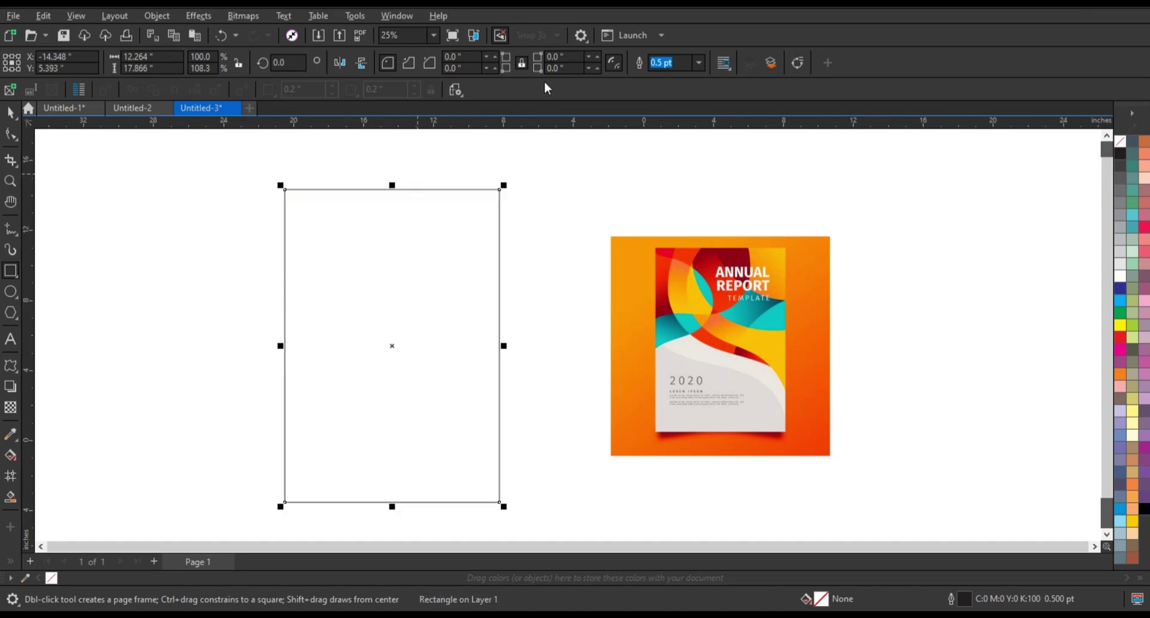
Step: Give the rectangle a 3.0 pt outline
left_click(699, 62)
left_click(663, 153)
left_click(11, 182)
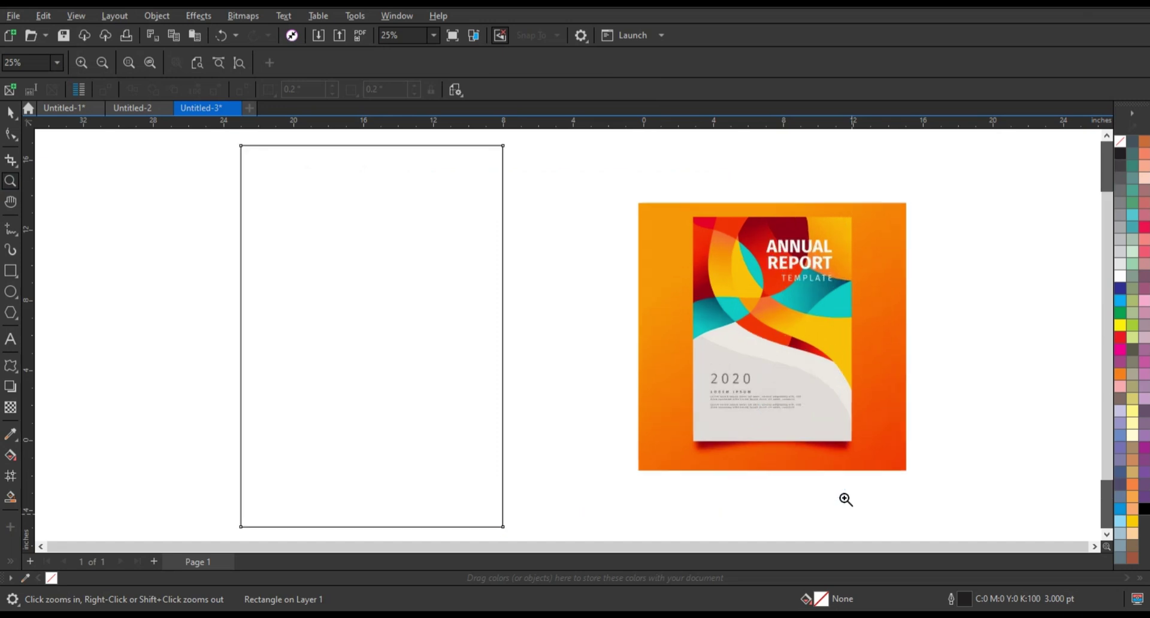
Step: Start a freehand zigzag line with points crossing back and forth over the rectangle's upper part
left_click(11, 229)
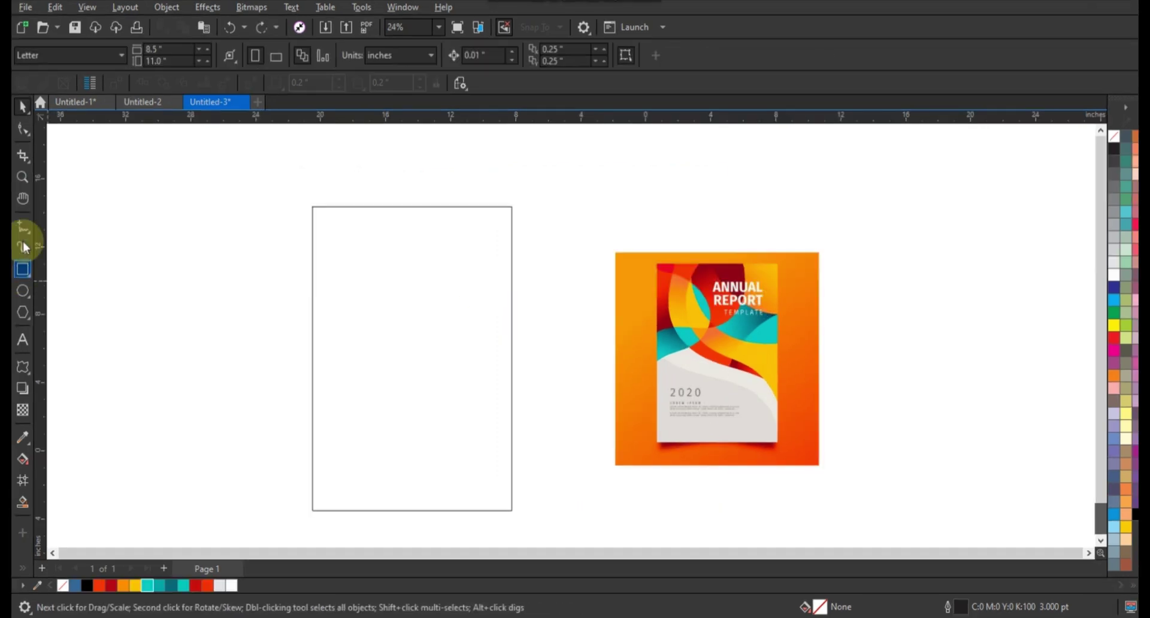
left_click(303, 230)
double_click(558, 235)
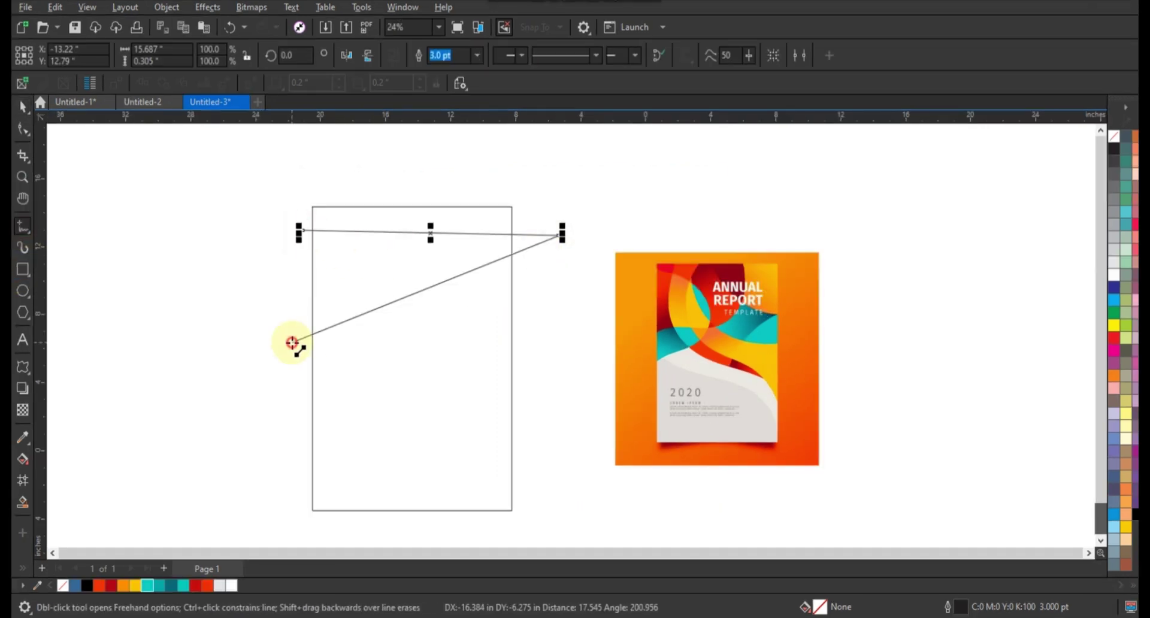
double_click(291, 342)
left_click(303, 262)
double_click(558, 286)
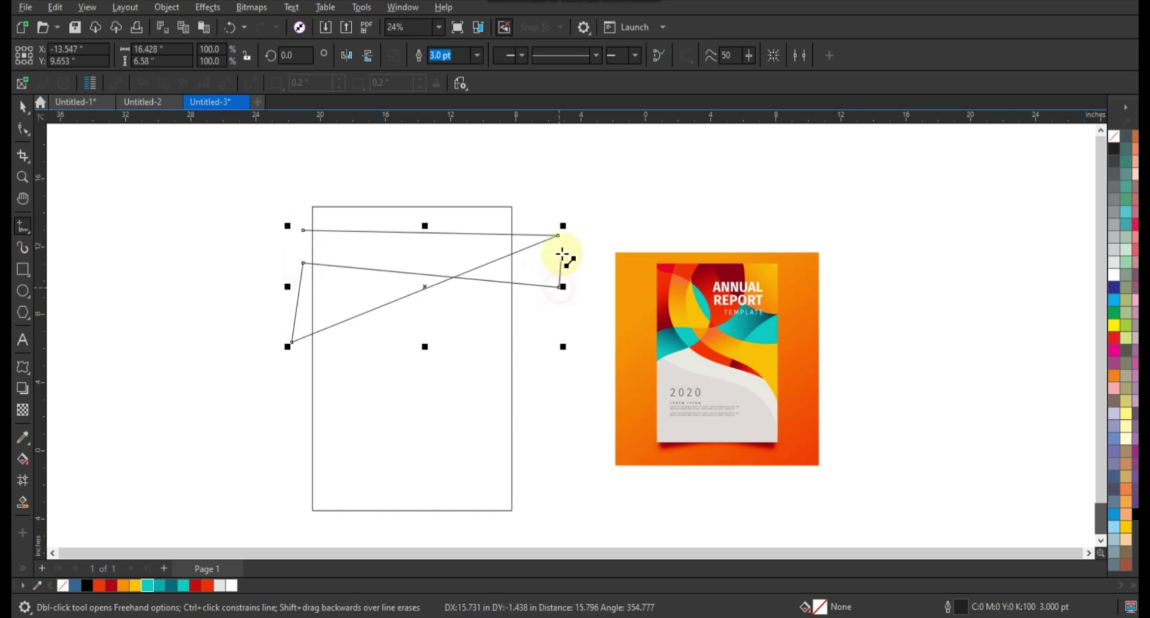
double_click(561, 253)
Step: Add the remaining zigzag points on alternating left and right sides and finish the polyline
double_click(275, 248)
double_click(549, 213)
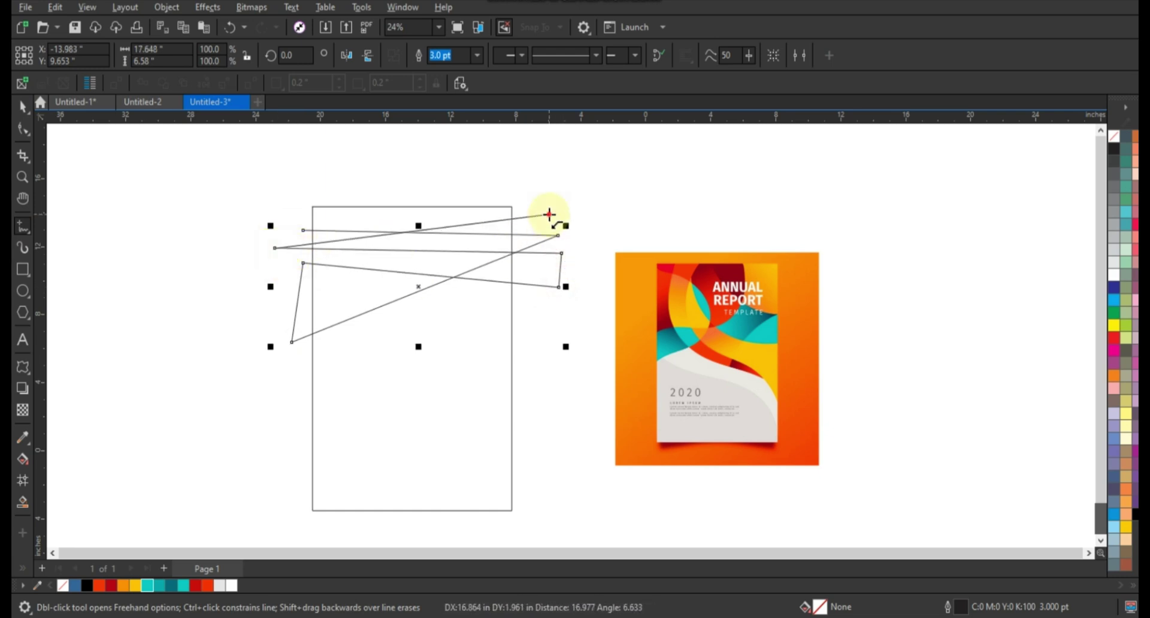
double_click(270, 306)
double_click(559, 315)
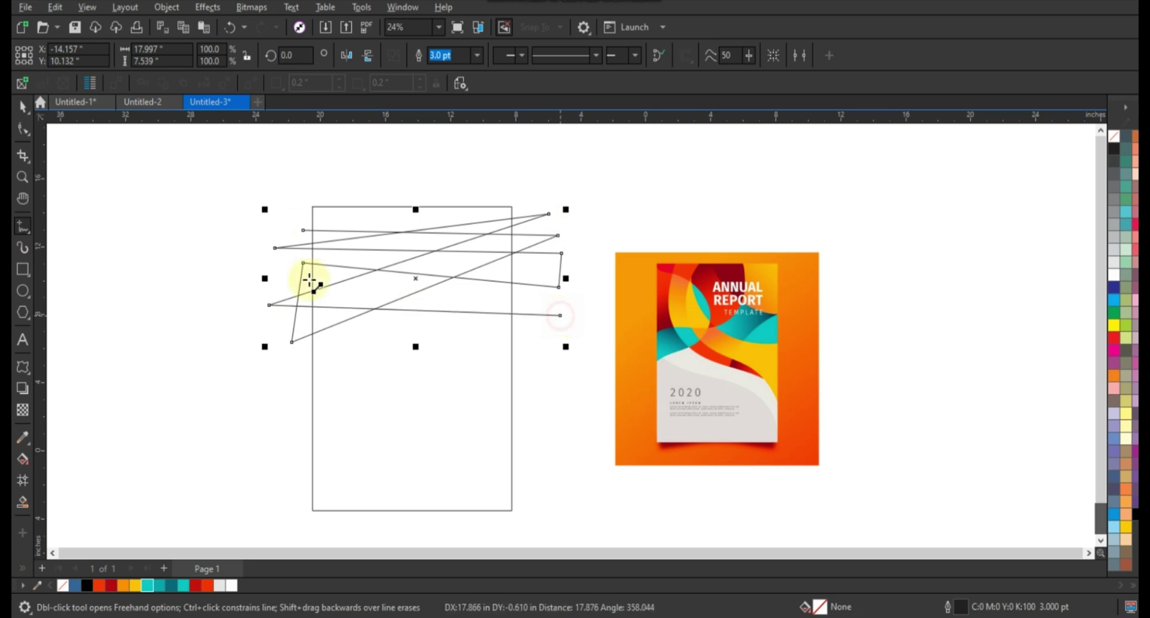
left_click(275, 269)
left_click(23, 107)
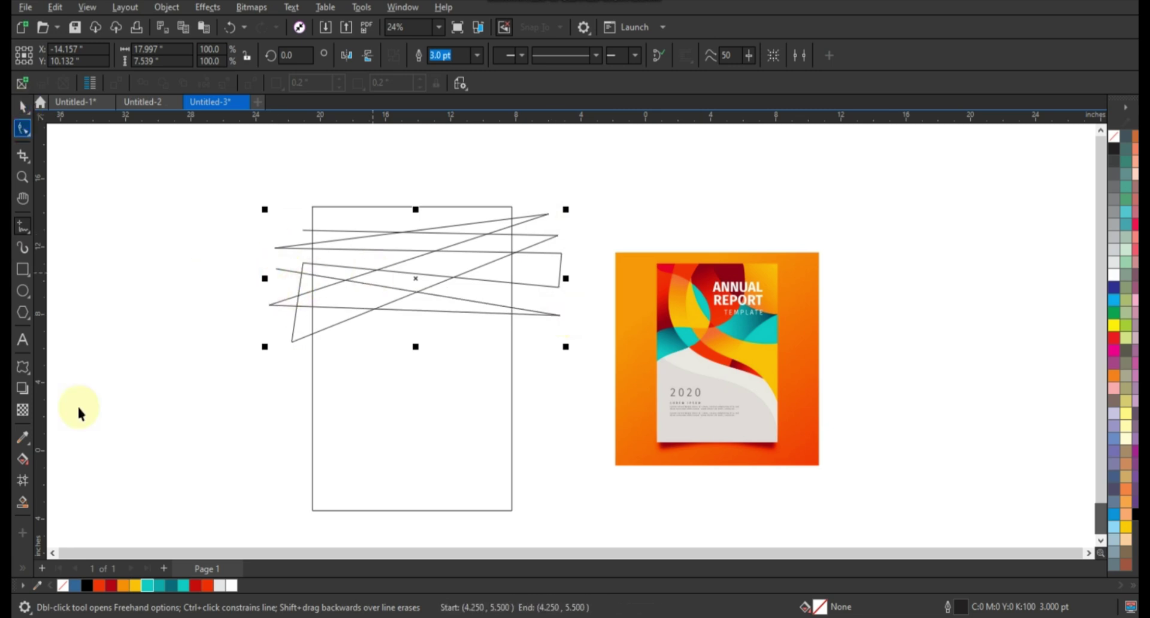
left_click(22, 368)
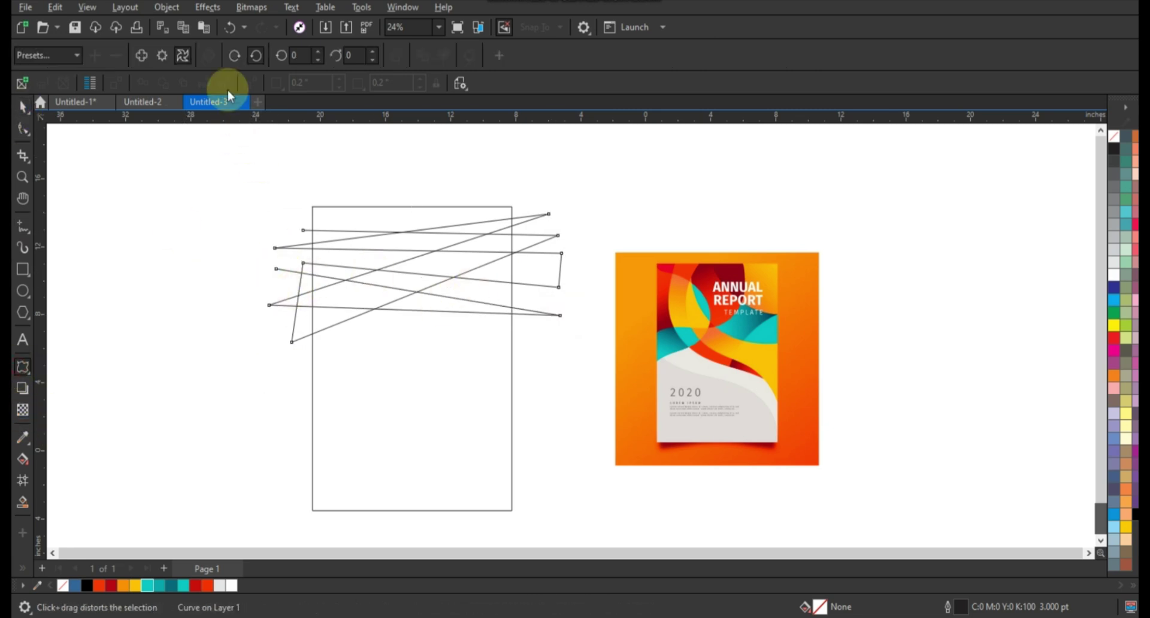
Step: Twist the zigzag into flowing wave curves with the Twister distortion and stretch them wider
left_click_drag(450, 290, 453, 278)
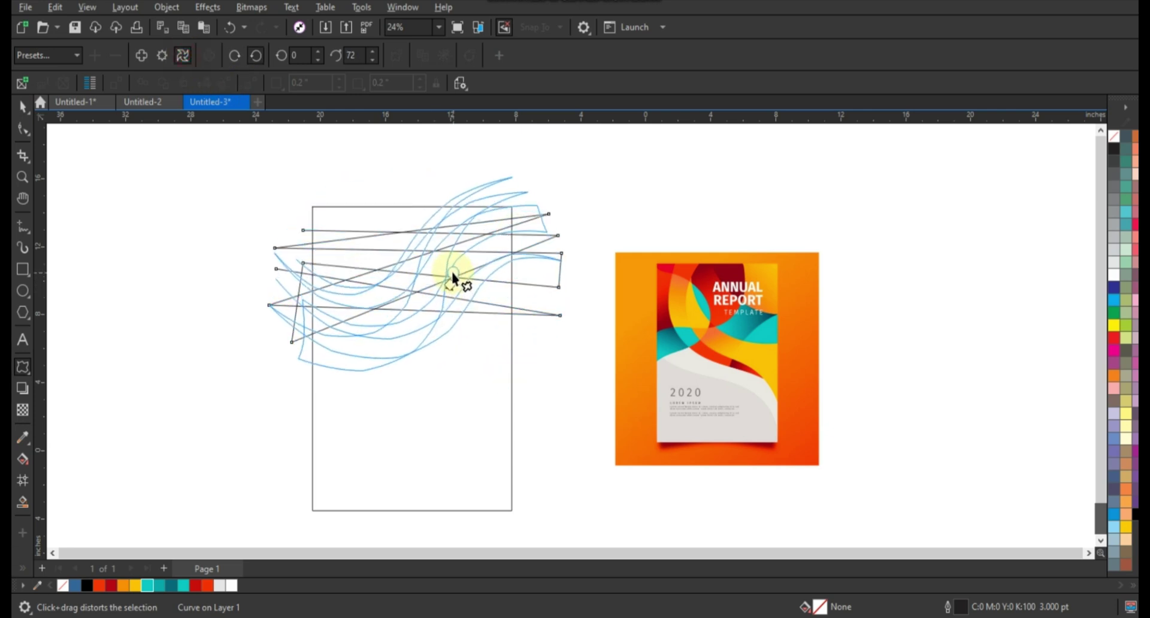
left_click_drag(453, 277, 456, 289)
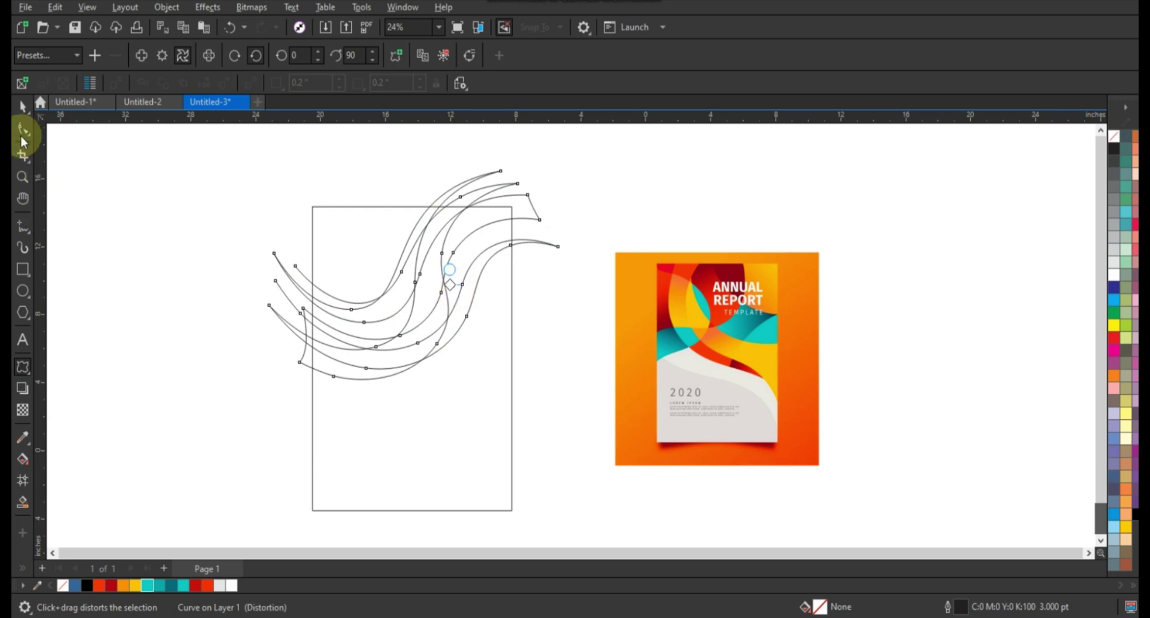
key("space")
left_click_drag(562, 276, 582, 276)
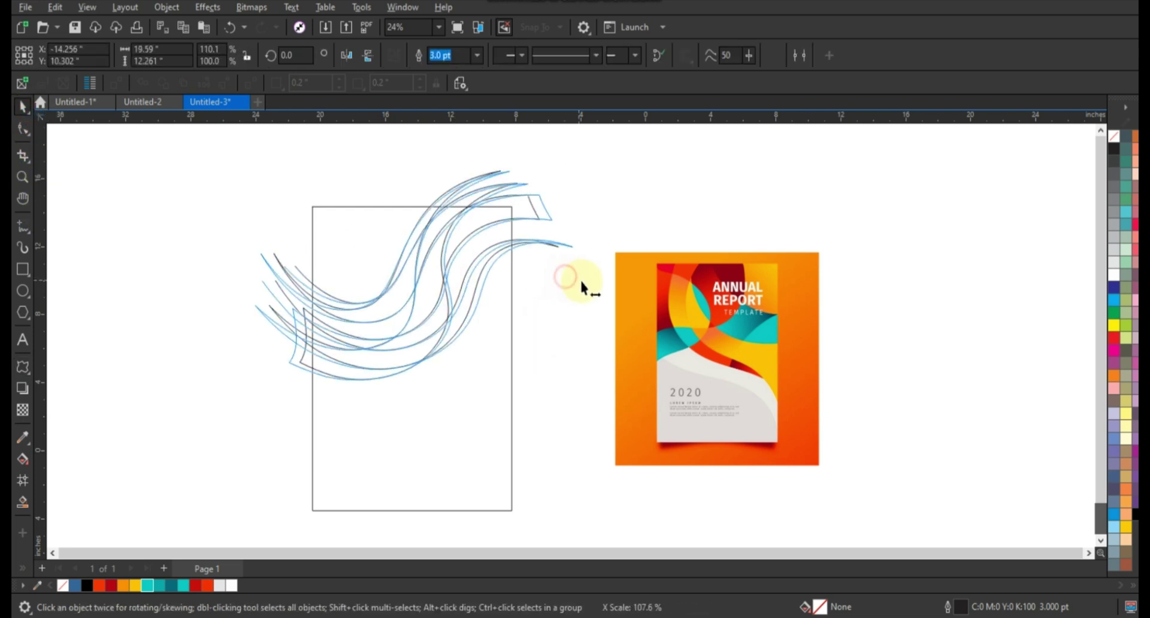
Step: Mirror the curves horizontally and drop a rotated copy fanning up across the rectangle
left_click(347, 56)
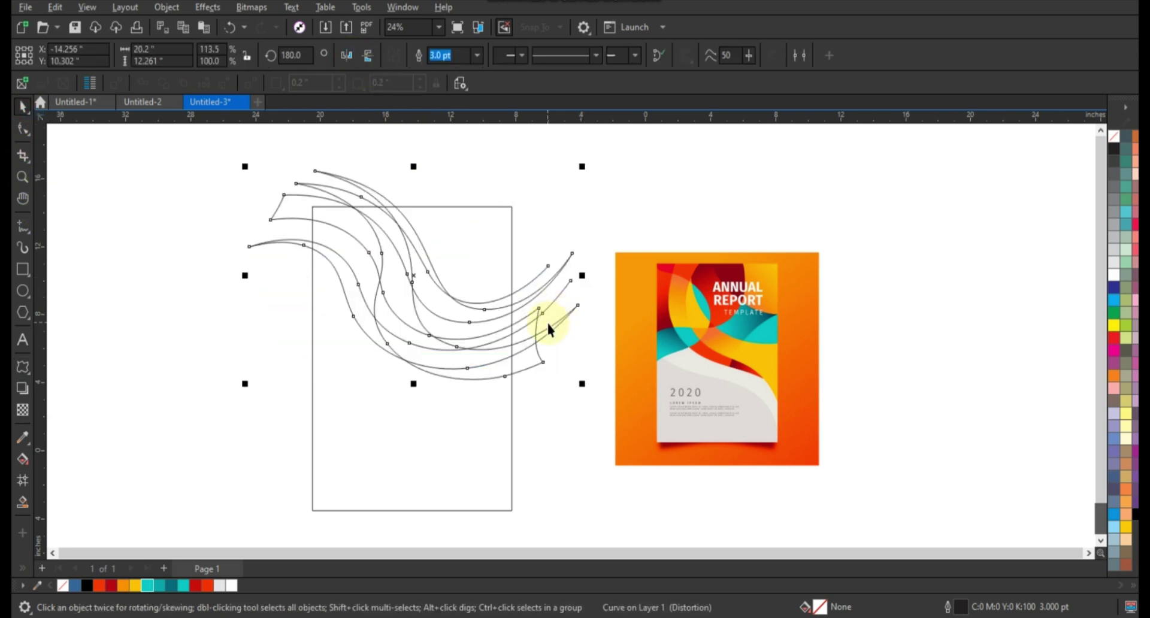
left_click(537, 332)
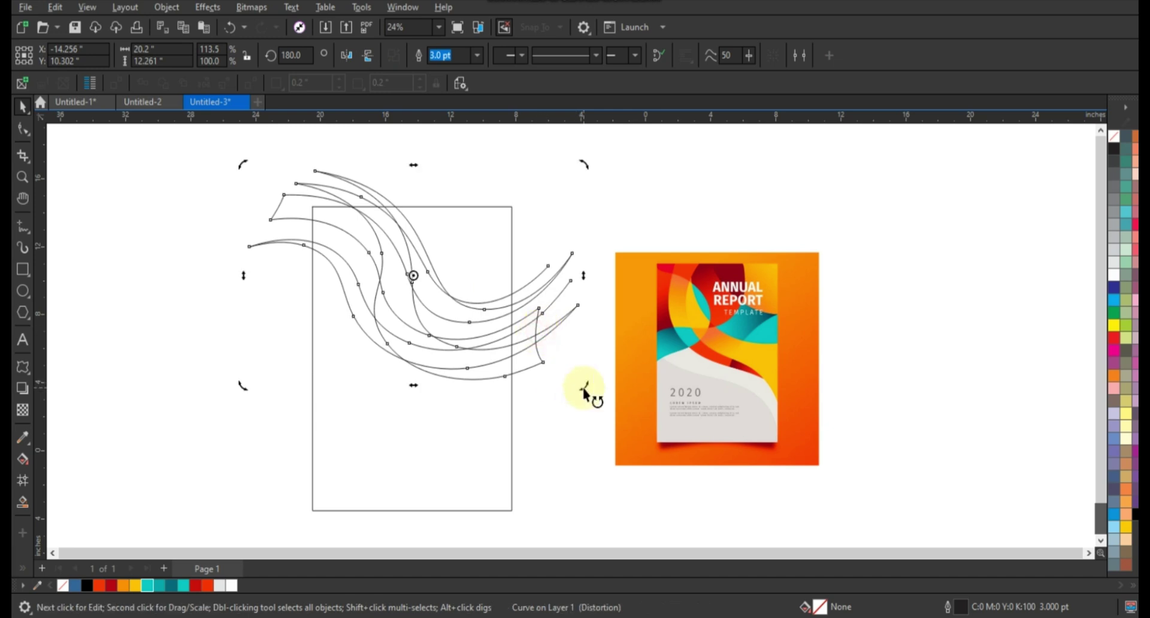
mouse_move(584, 389)
left_mouse_down()
mouse_move(310, 328)
mouse_move(324, 344)
mouse_move(551, 253)
left_mouse_up()
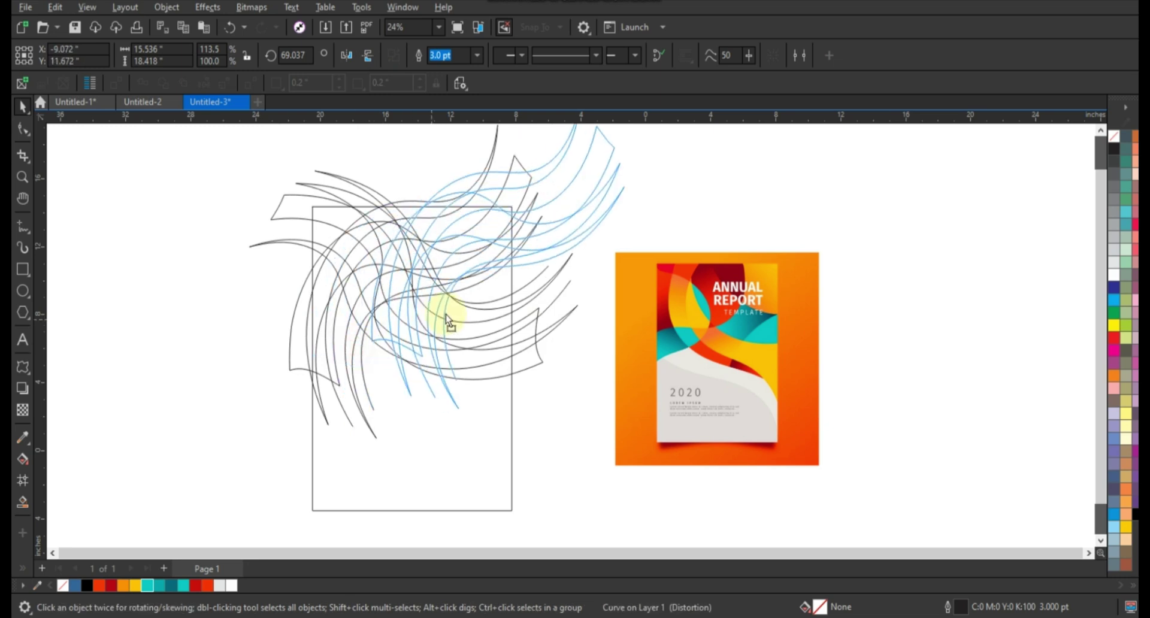
left_click(542, 252)
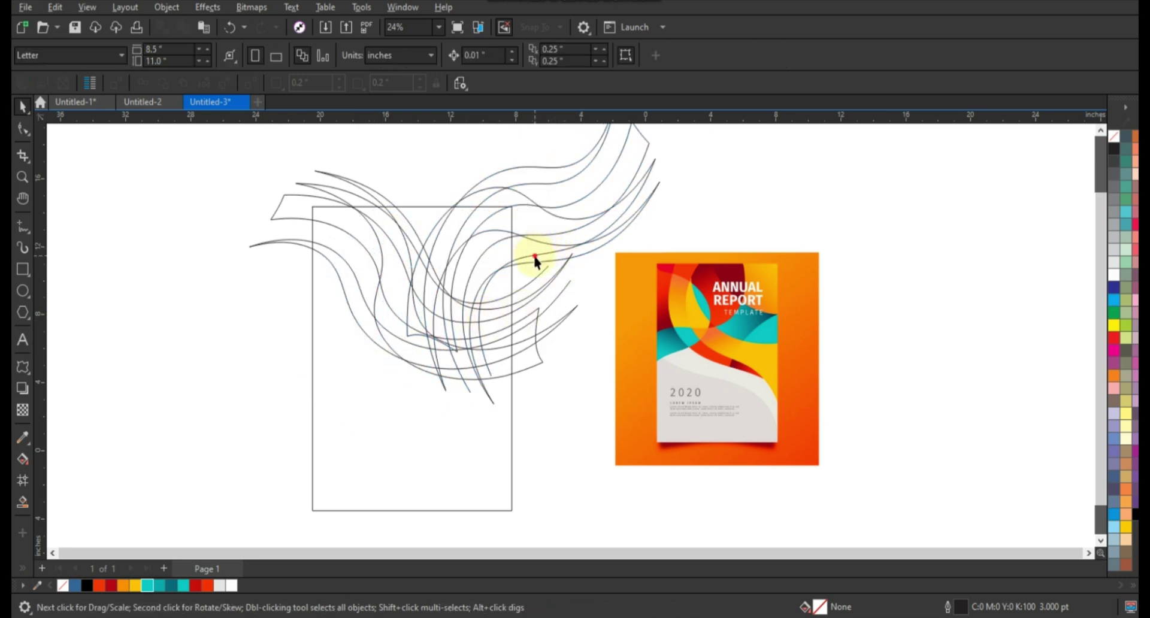
Step: Smart-fill the upper enclosed wave regions blue
left_click(534, 258)
left_click(23, 502)
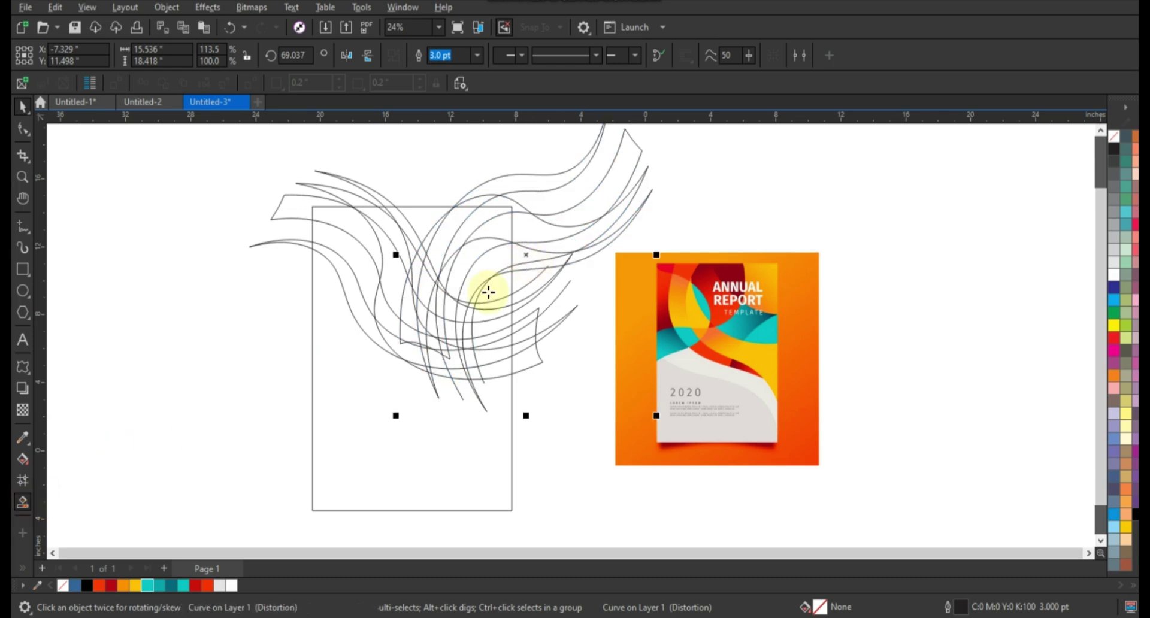
left_click(489, 292)
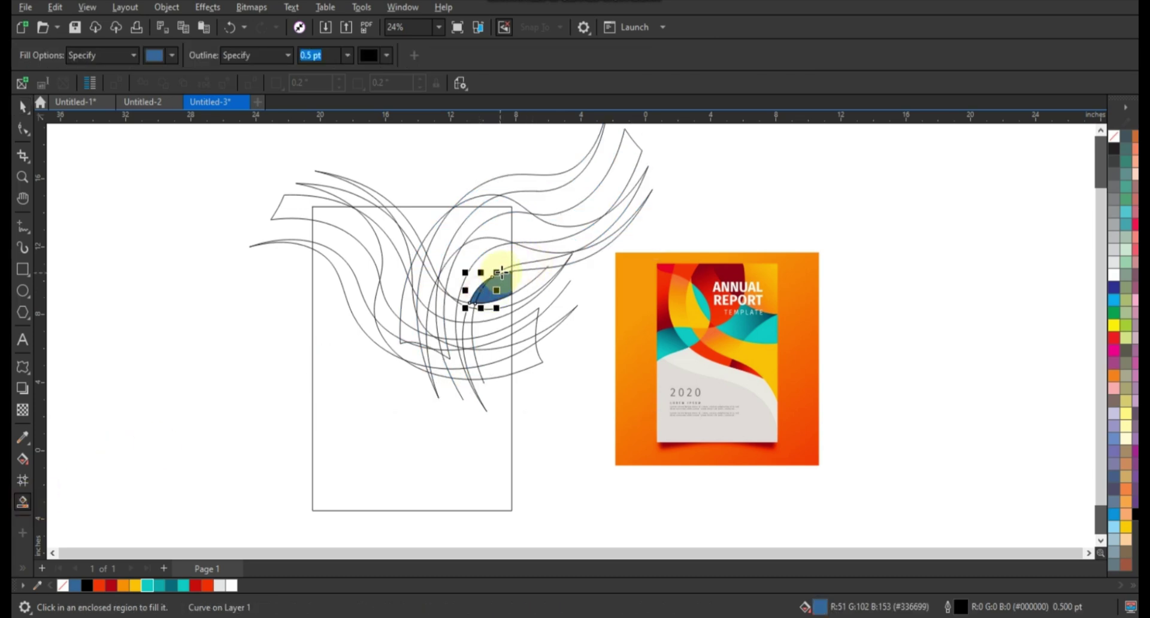
left_click(488, 266)
left_click(453, 270)
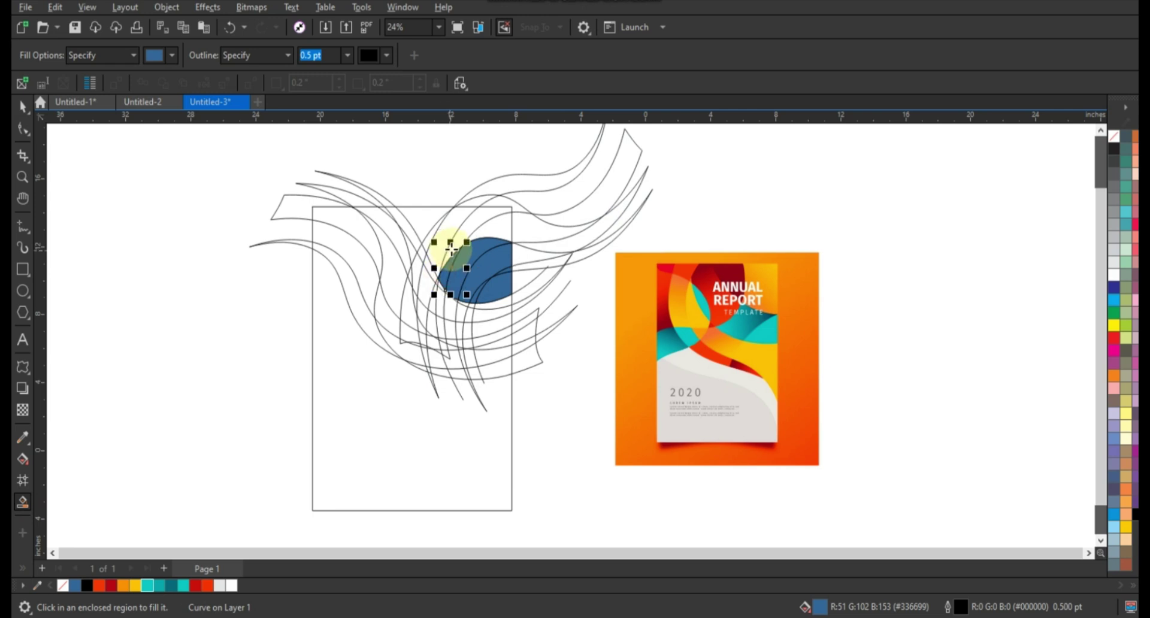
left_click(446, 243)
left_click(440, 237)
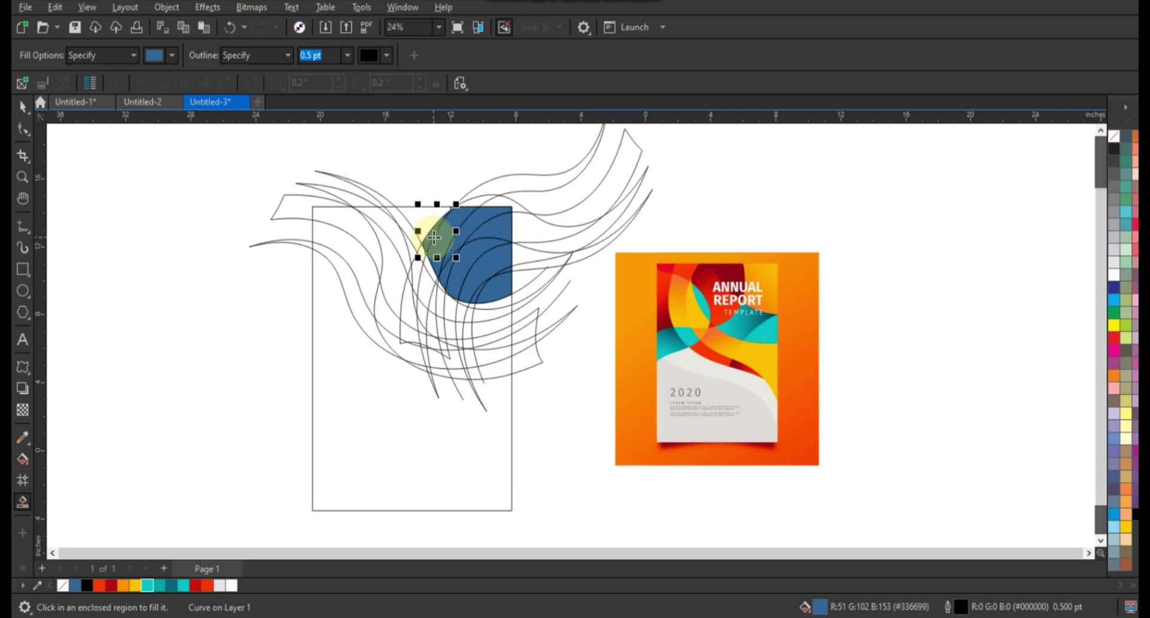
left_click(418, 226)
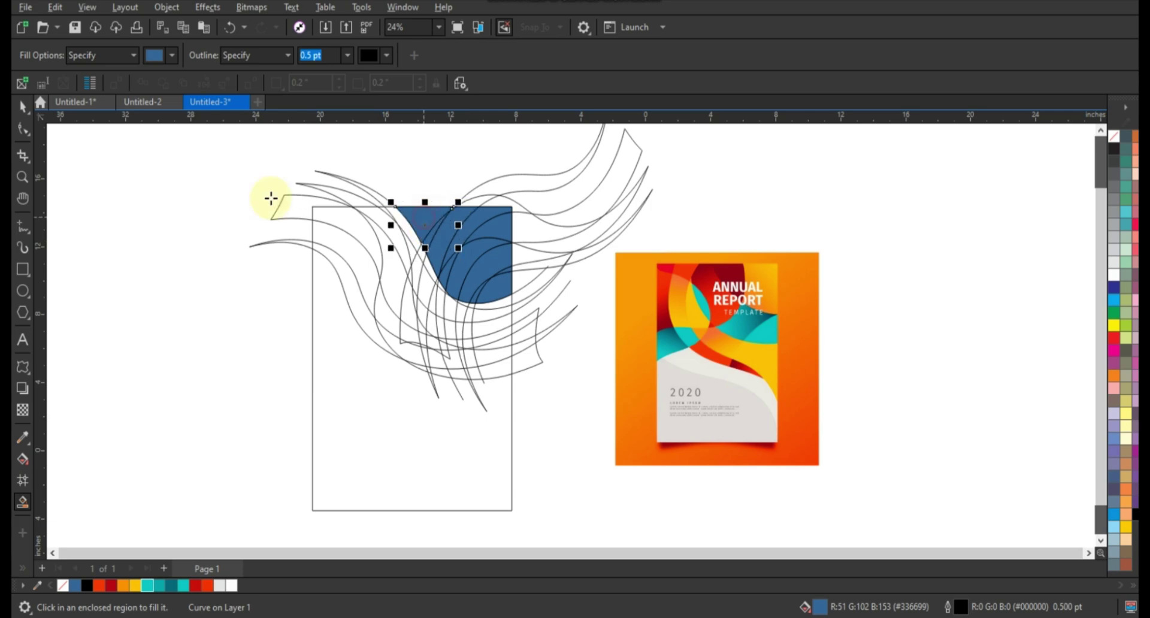
Step: Delete the extra curves at the upper right
key("space")
left_click(599, 219)
key("Delete")
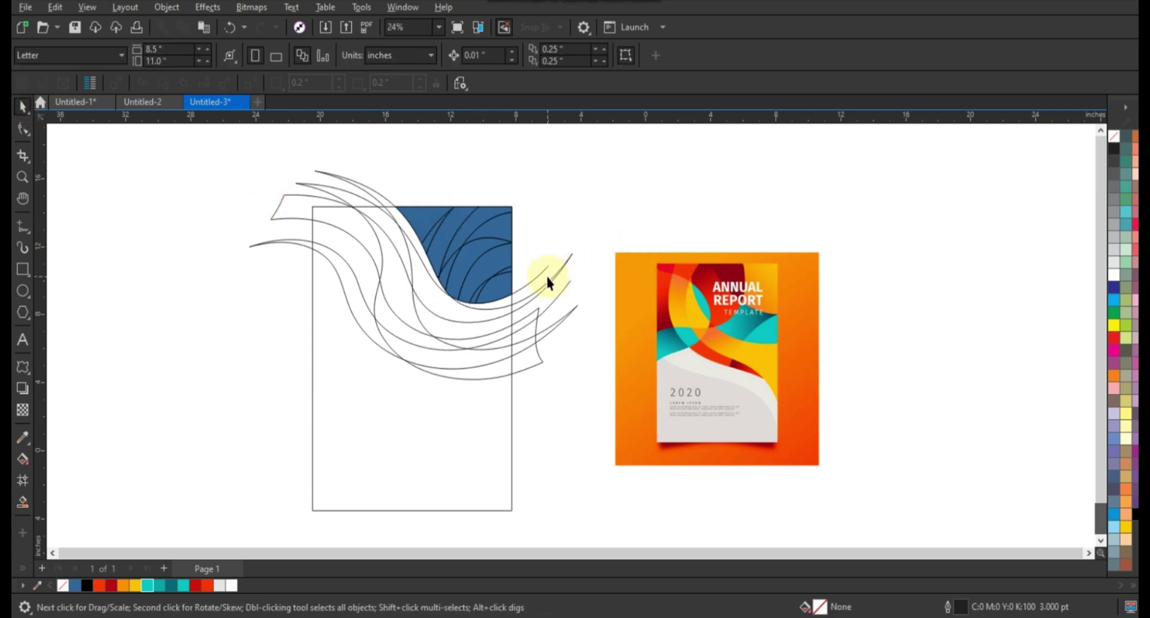
Step: Smart-fill the lower and middle wave bands blue
left_click(22, 502)
left_click(470, 362)
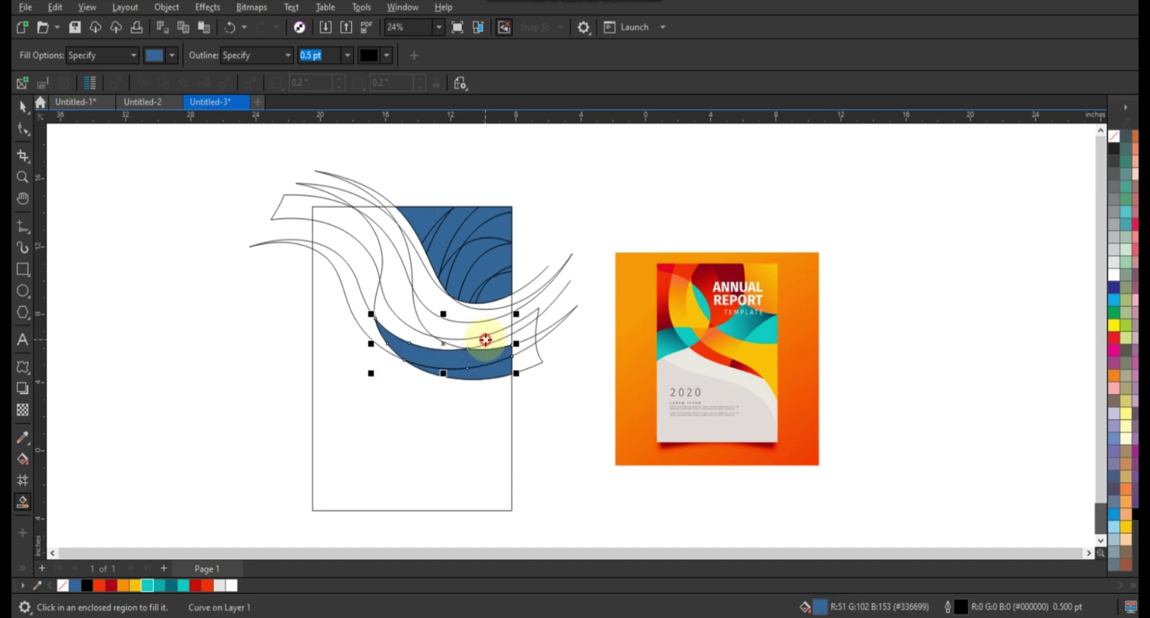
left_click(488, 339)
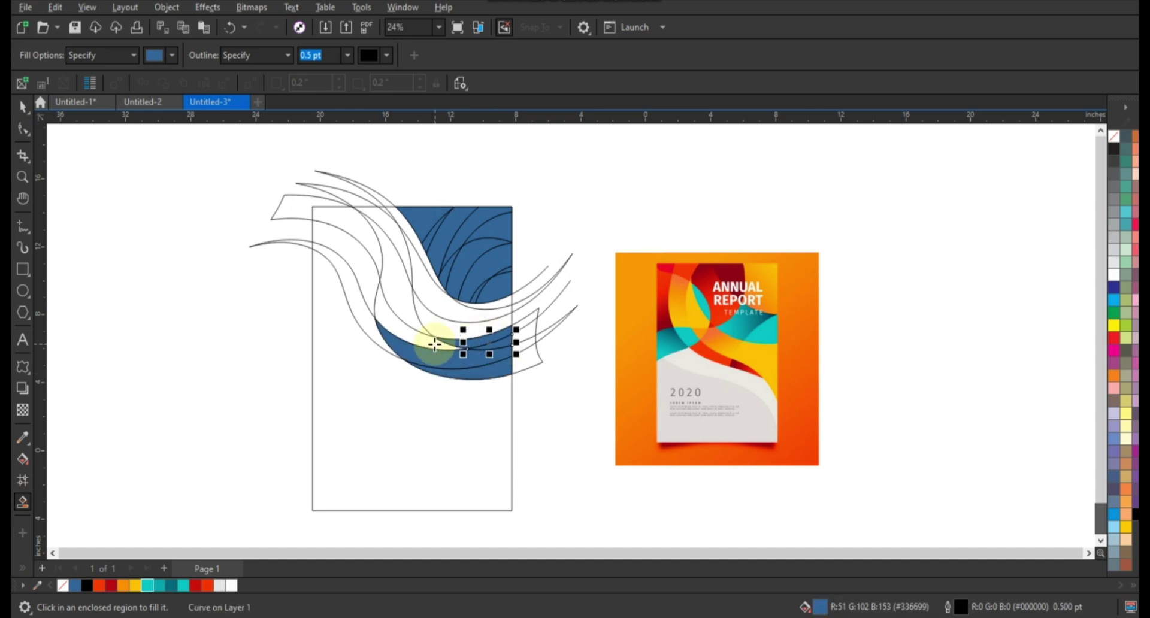
left_click(449, 332)
left_click(484, 312)
left_click(443, 276)
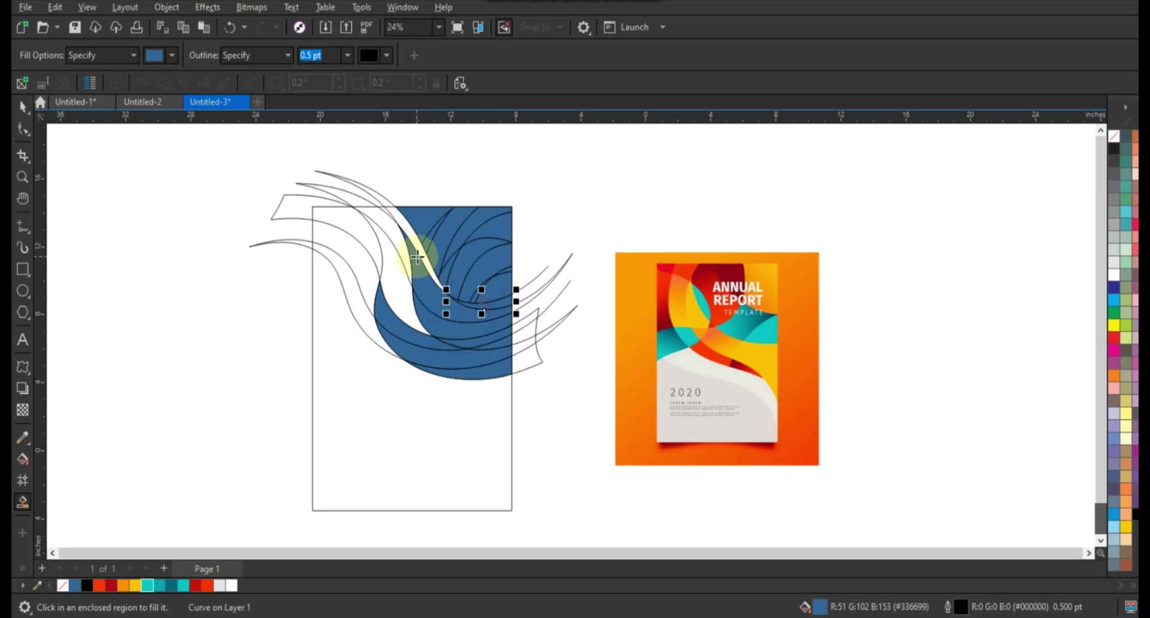
left_click(411, 257)
Step: Fill the remaining white wave bands on the left blue
left_click(390, 228)
left_click(385, 209)
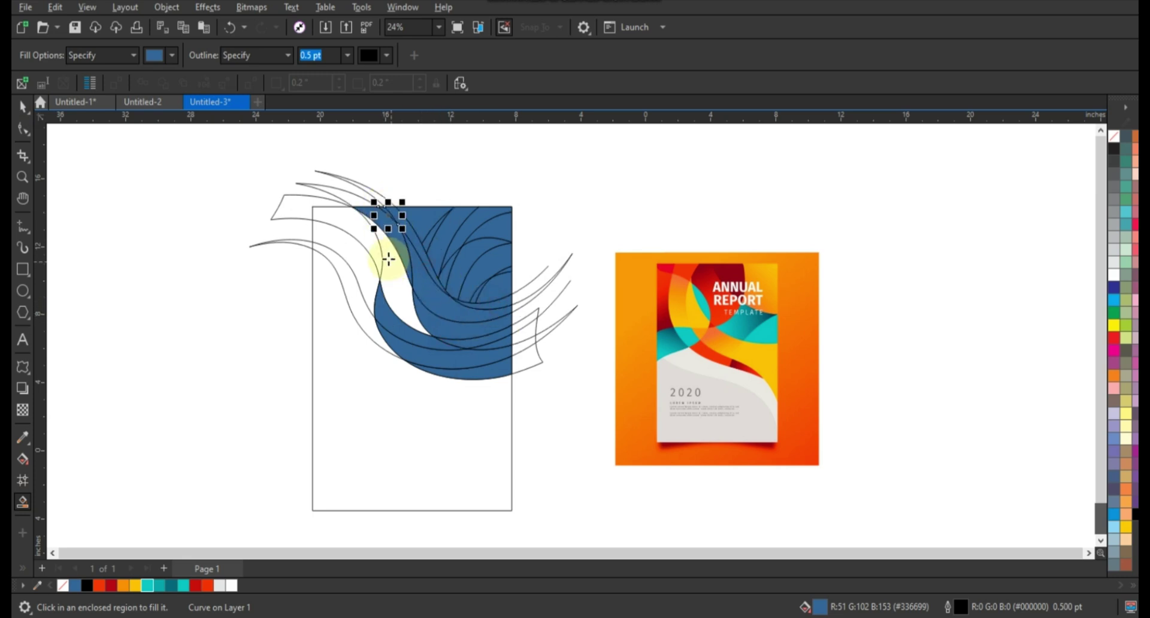
left_click(386, 258)
left_click(347, 249)
left_click(351, 287)
left_click(362, 312)
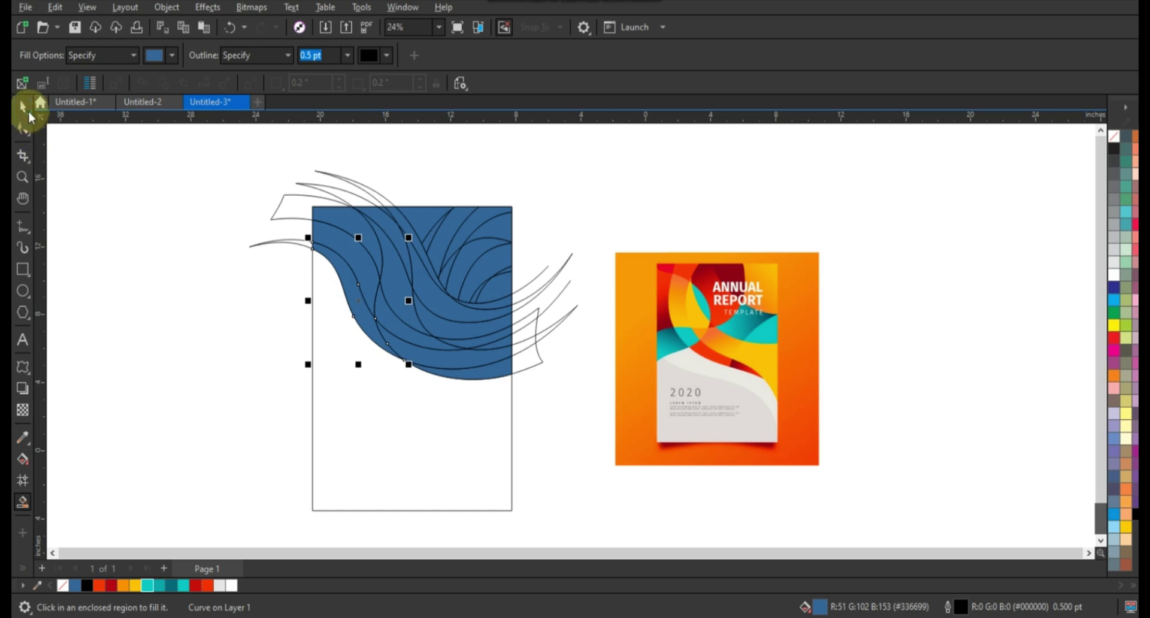
Step: Delete the leftover outline curves outside the page
left_click(23, 106)
left_click(290, 247)
key("Delete")
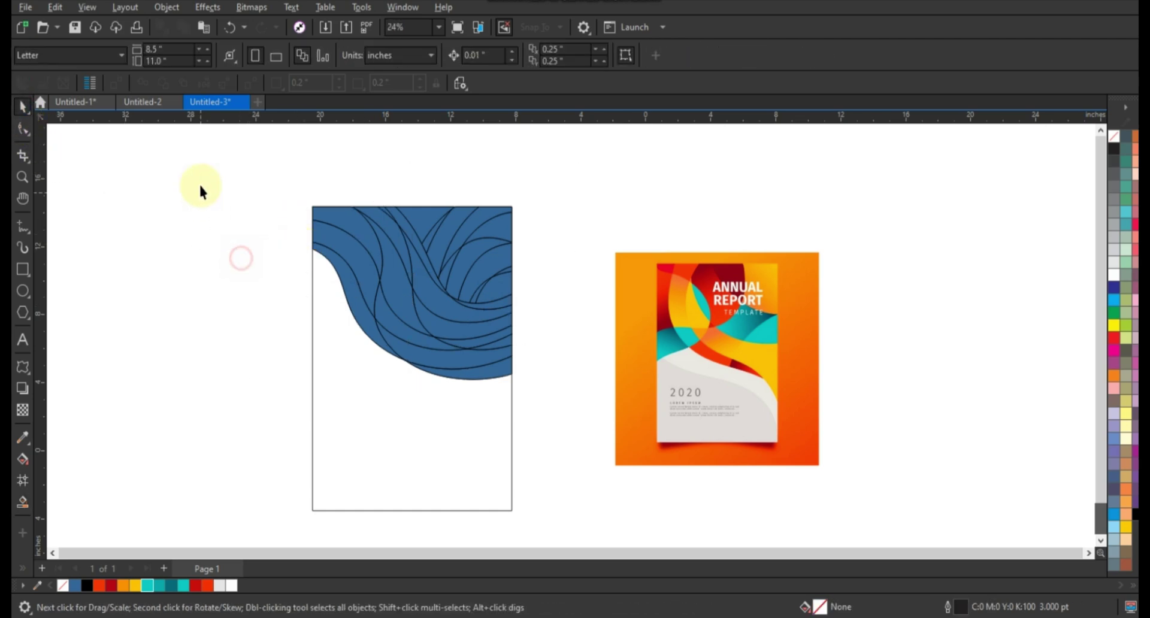
Step: Fill a small wave piece on the right teal
left_click_drag(204, 174, 826, 517)
scroll(539, 335, "up", 1)
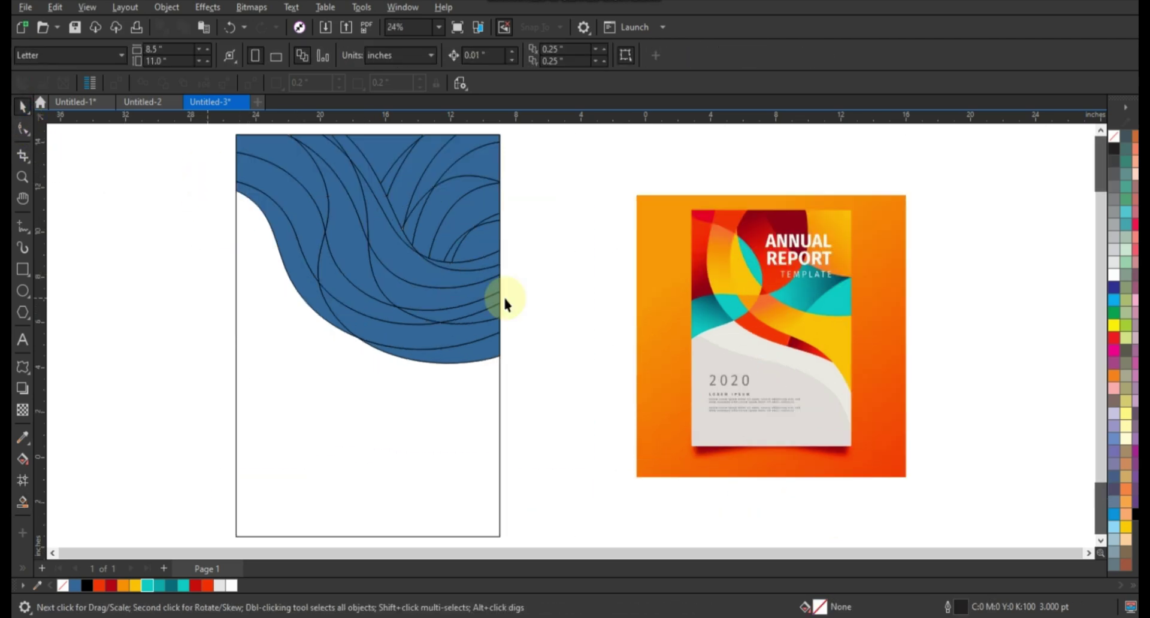
left_click(472, 245)
left_click(147, 585)
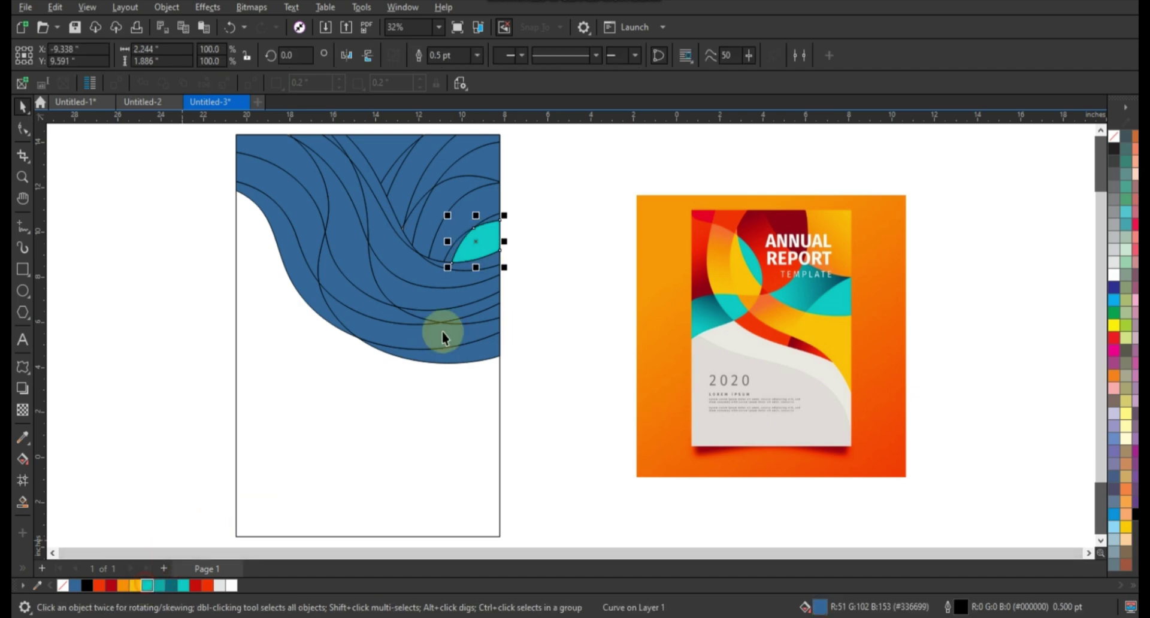
Step: Colour the sliver and the wave band around the teal piece dark teal
left_click(495, 227)
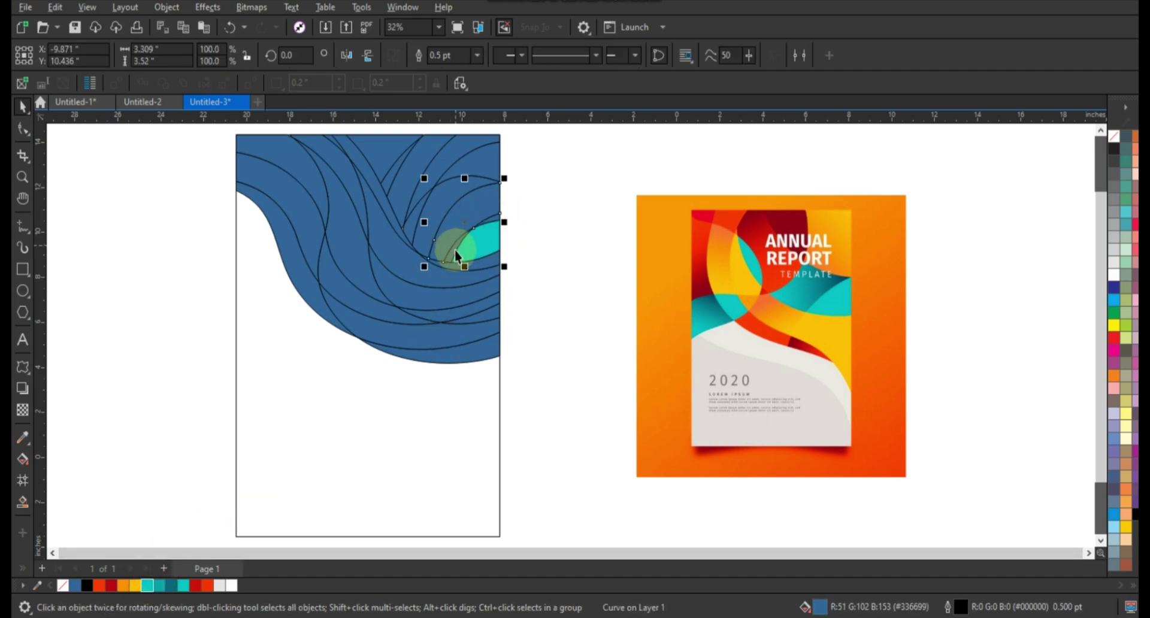
left_click(479, 245)
left_click(487, 218, "shift")
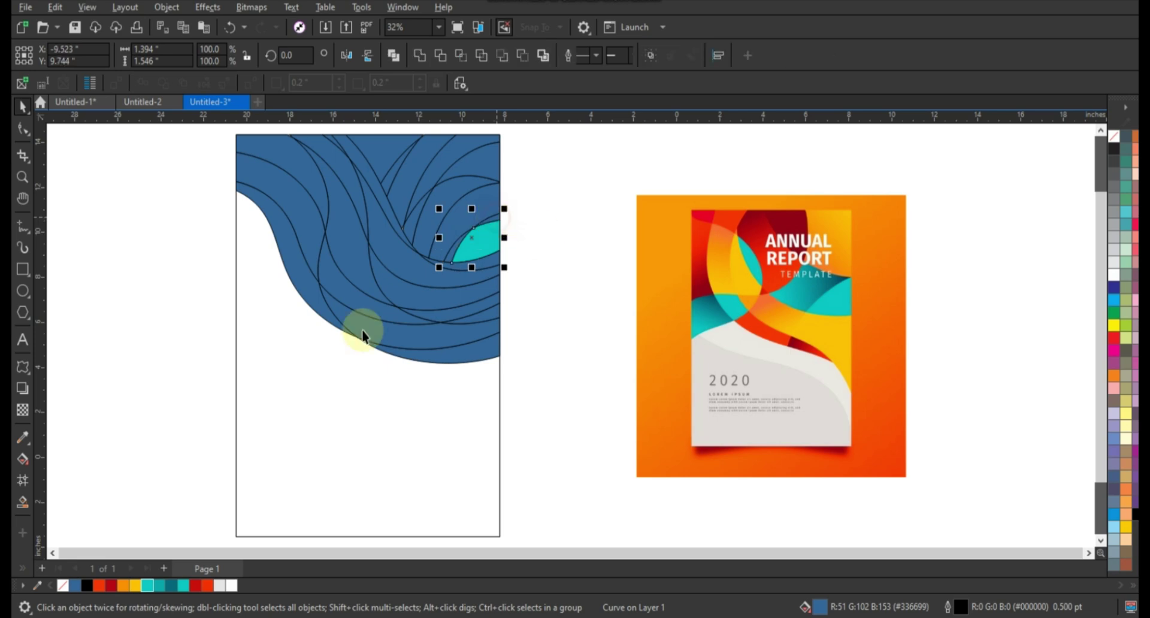
left_click_drag(171, 584, 450, 247)
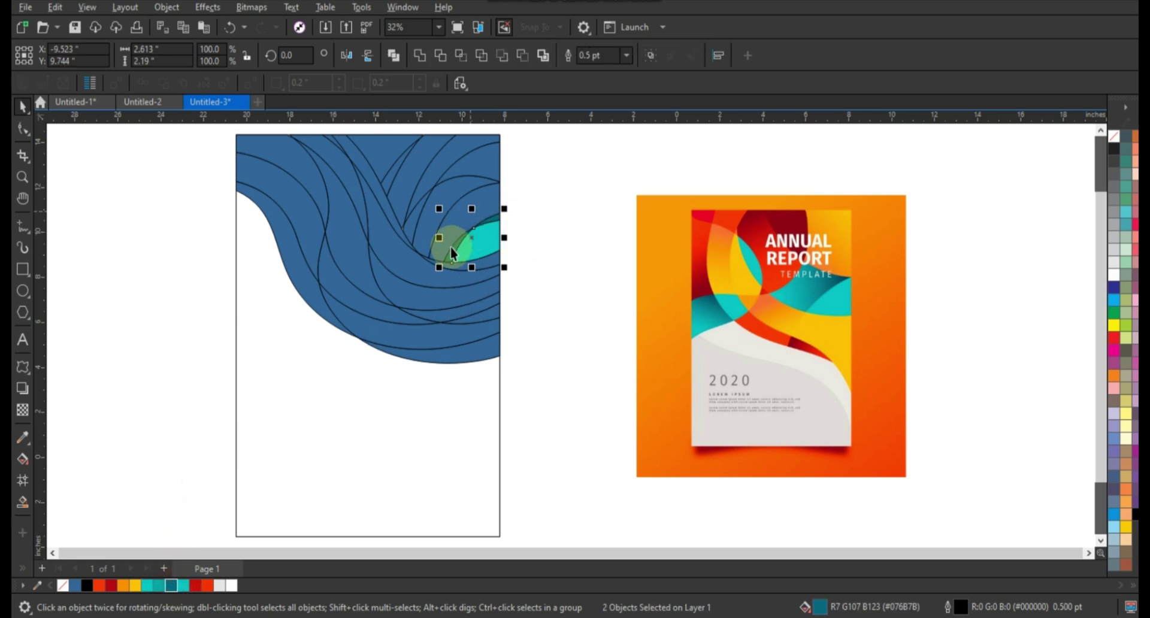
left_click(507, 209)
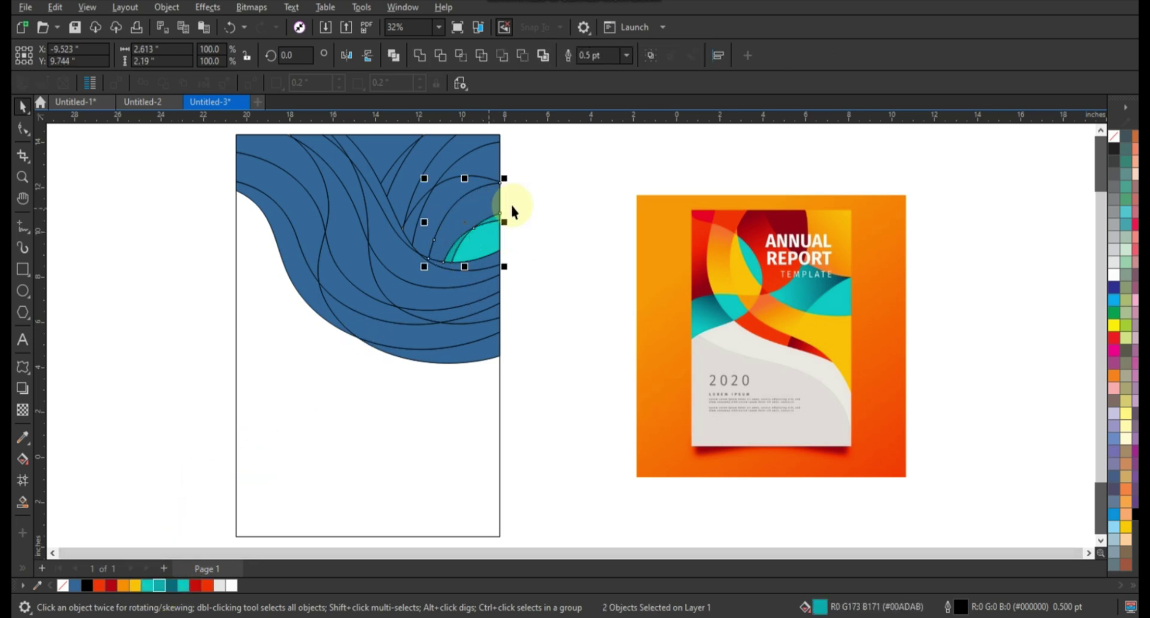
left_click(171, 587)
Step: Fill the adjacent large band orange-red and the two neighbouring bands dark red
left_click(449, 198)
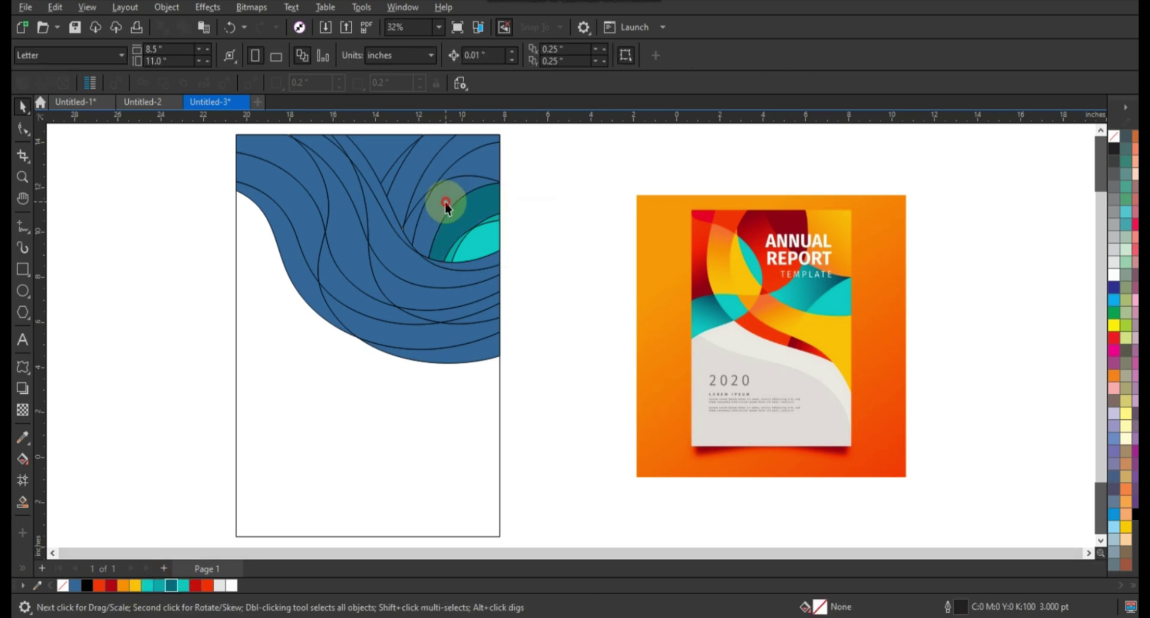
left_click(211, 586)
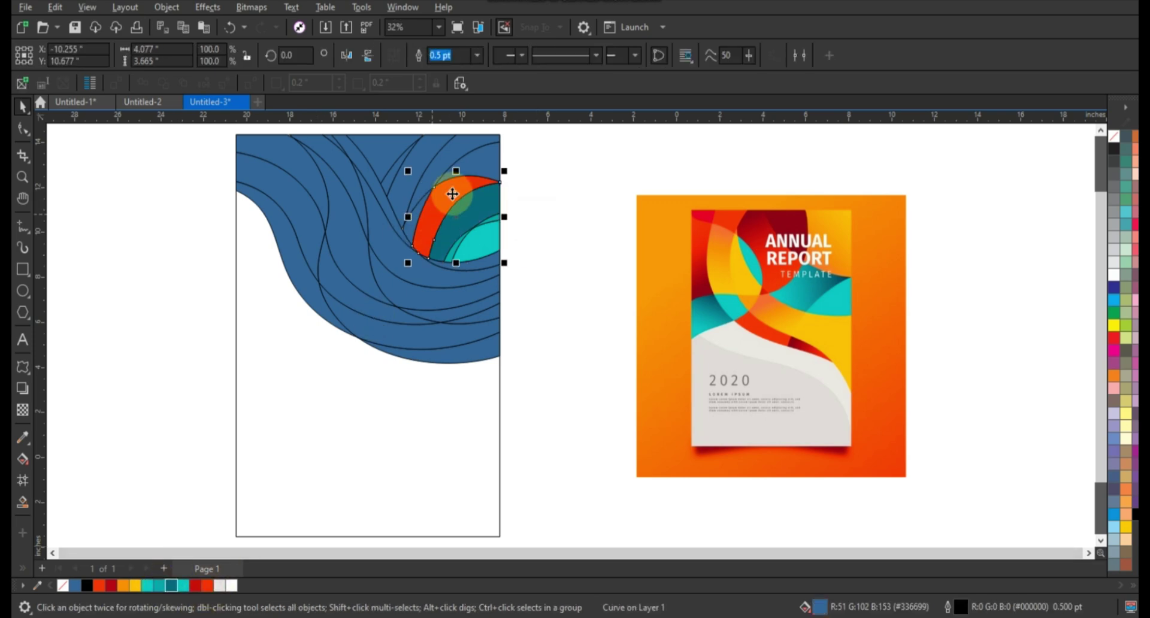
left_click(462, 163)
left_click(412, 219, "shift")
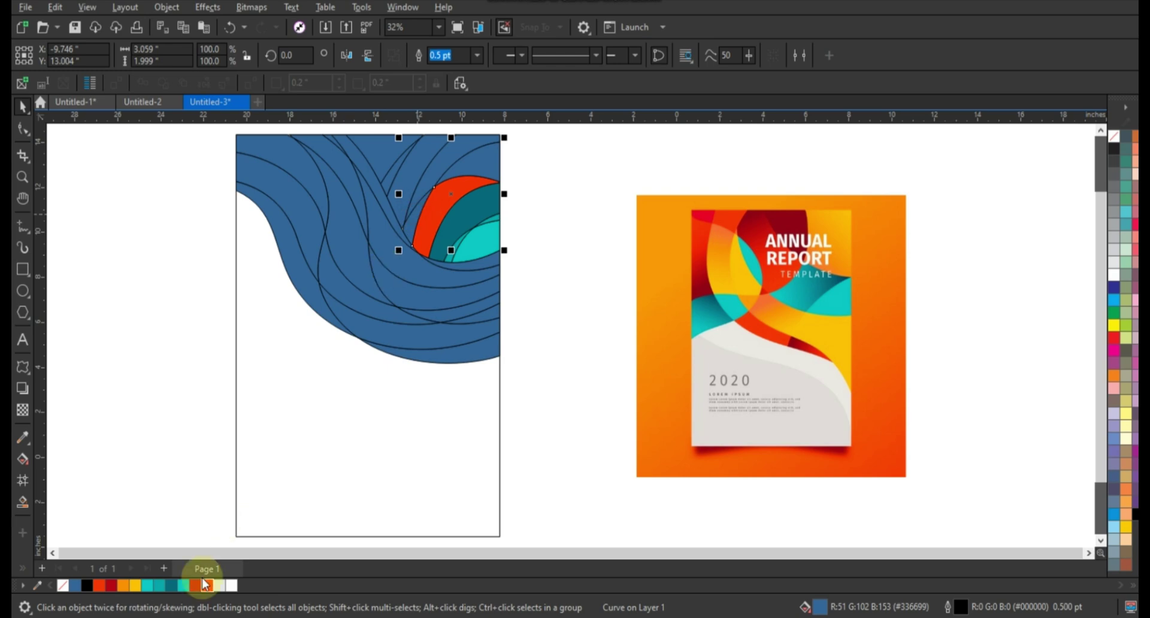
left_click(196, 585)
Step: Colour the top bands orange-red, yellow, orange and cyan
left_click(419, 186)
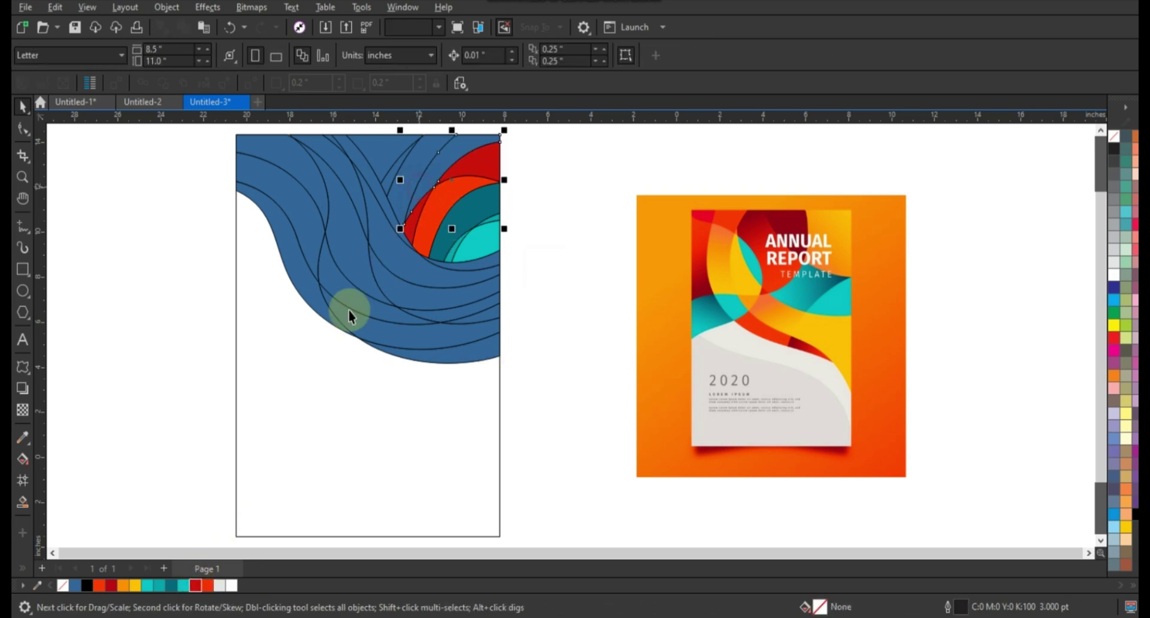
left_click(102, 586)
left_click(405, 186)
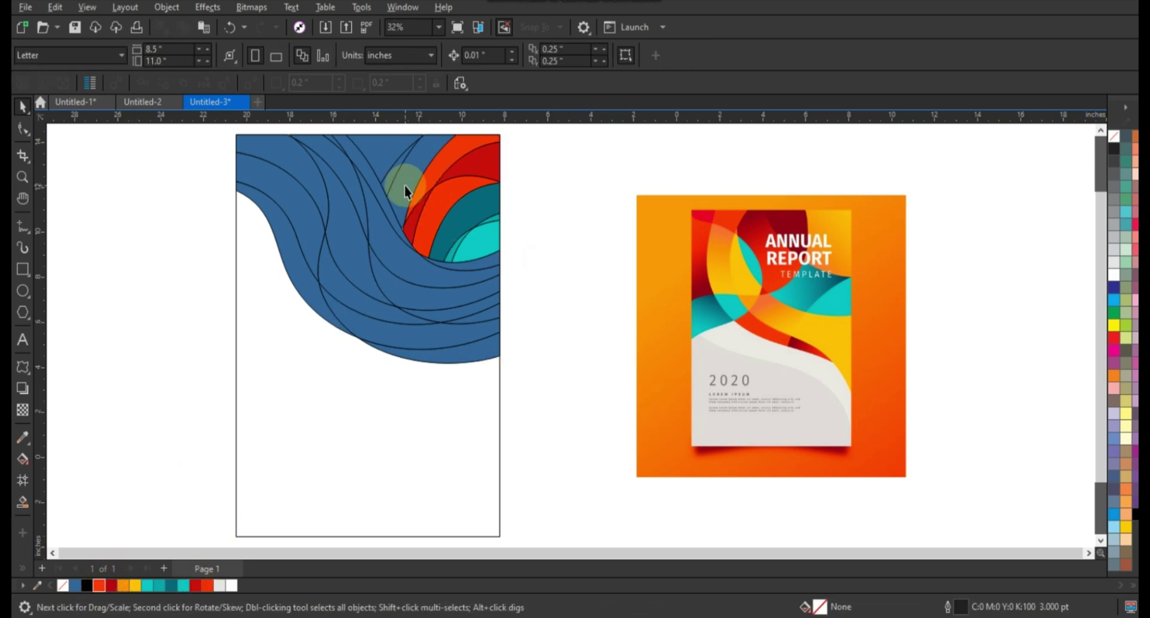
left_click(134, 584)
left_click(388, 181)
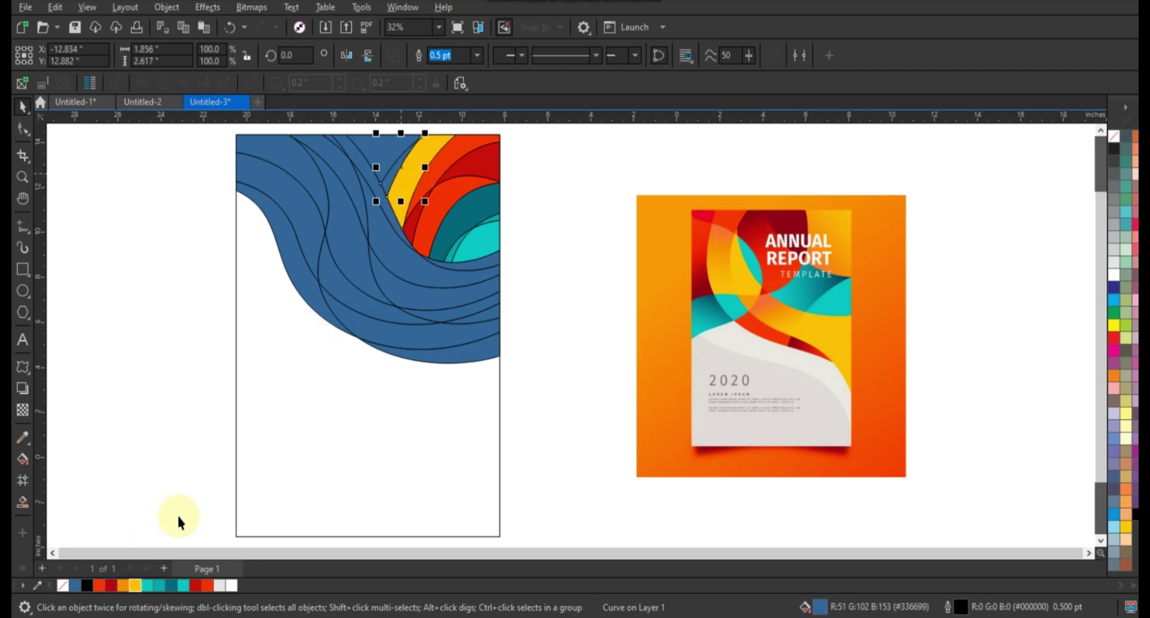
left_click(124, 583)
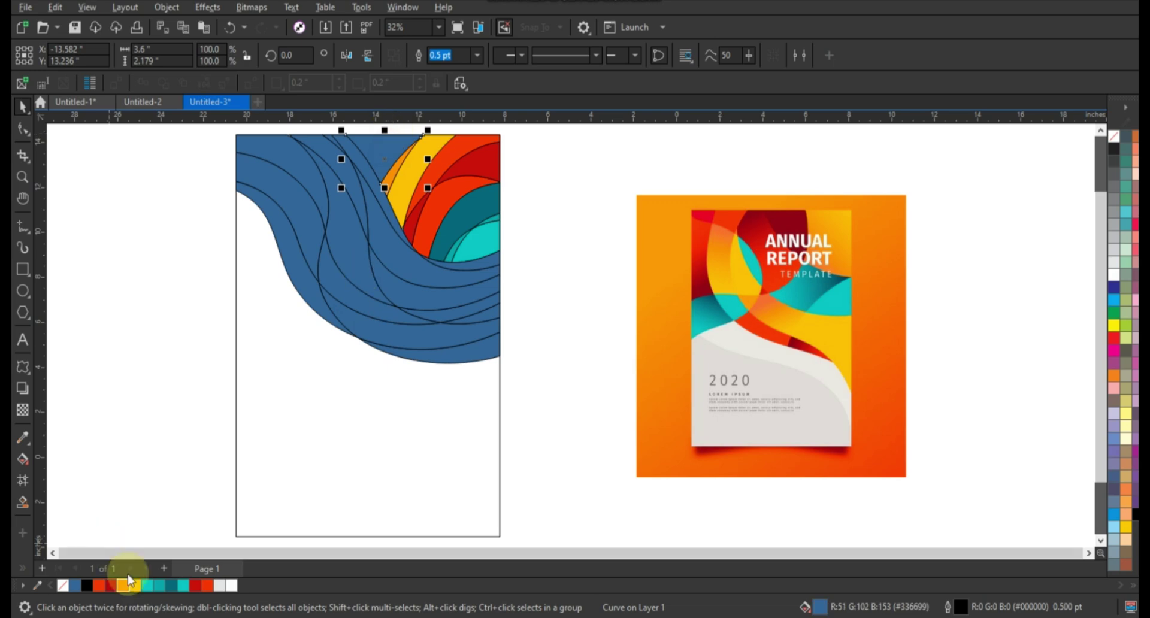
left_click(147, 585)
Step: Fill the bottom band cyan and the left wave bands dark teal and red
left_click(451, 339)
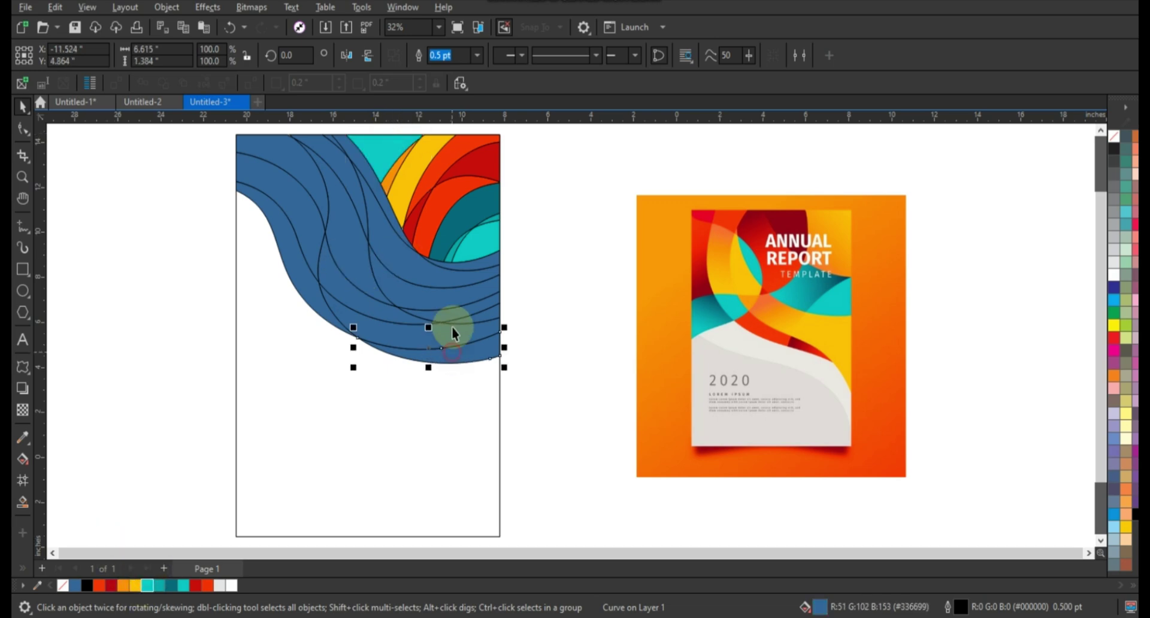
left_click(147, 585)
left_click(318, 312)
left_click(172, 587)
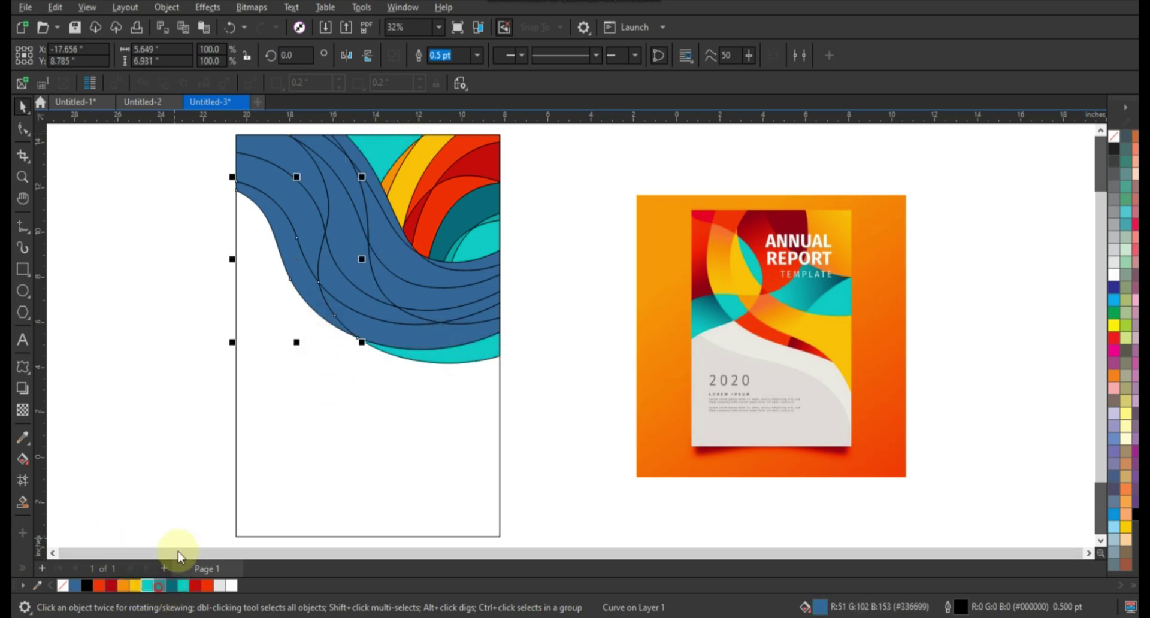
left_click(391, 338)
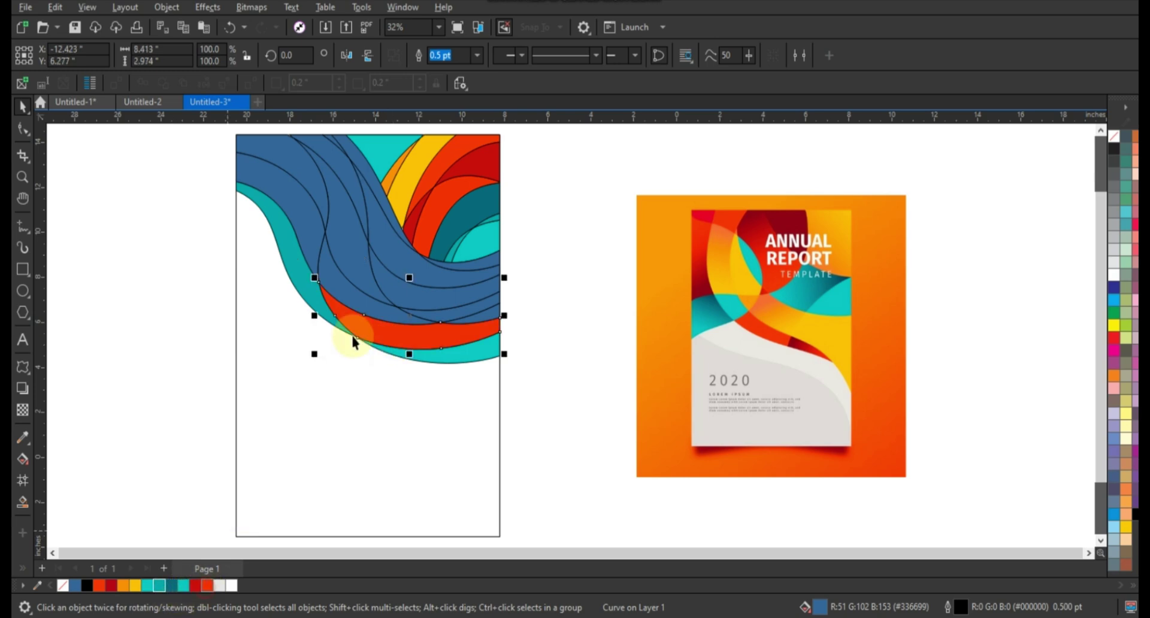
left_click(314, 257)
left_click(197, 585)
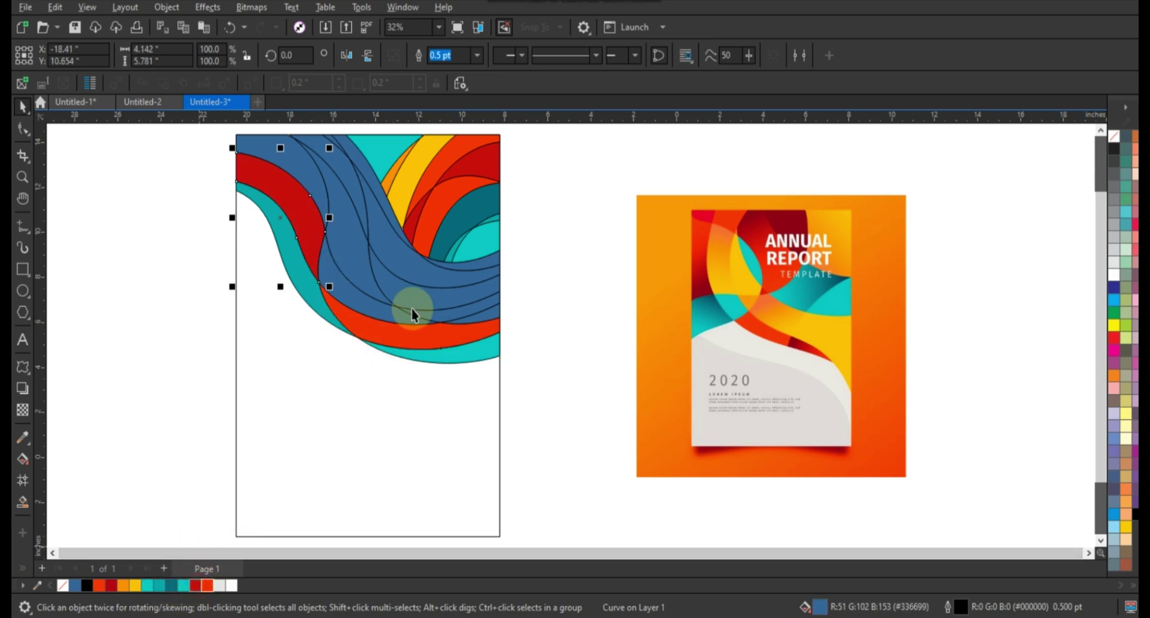
Step: Fill the middle bands orange and yellow, and another band teal
left_click(370, 305)
left_click(124, 585)
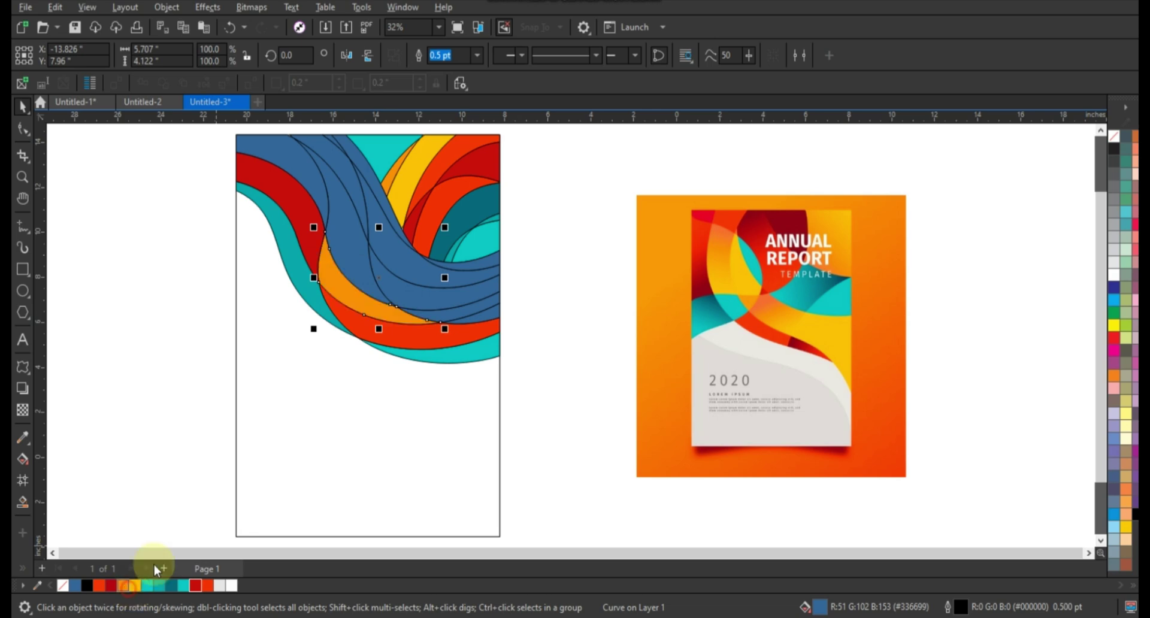
left_click(370, 263)
left_click(135, 584)
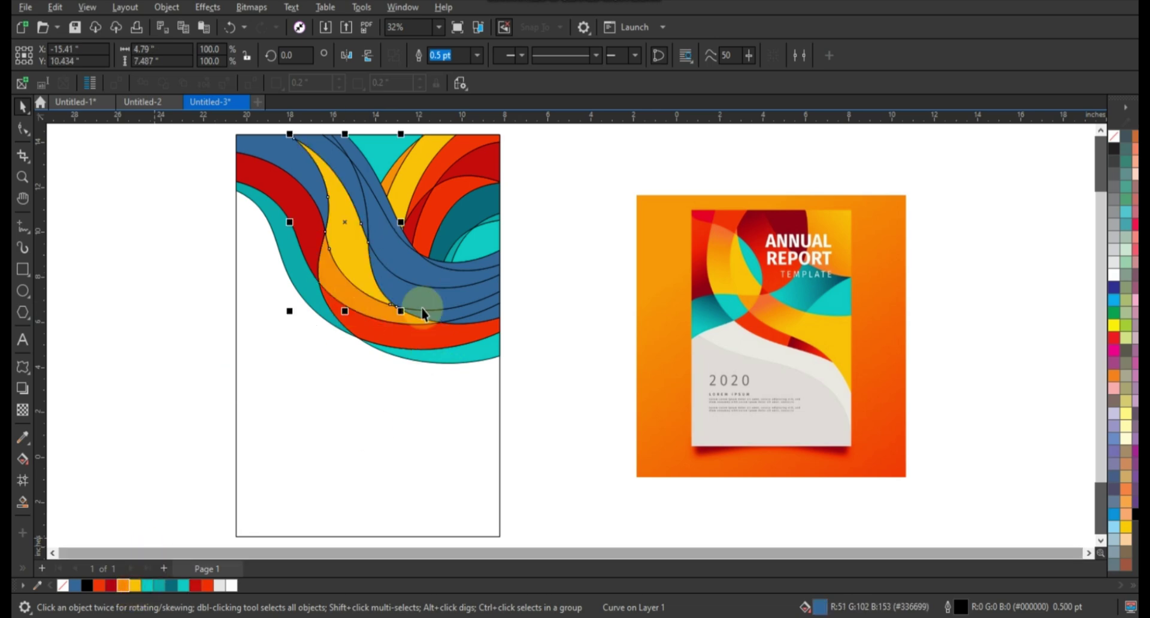
left_click(422, 310)
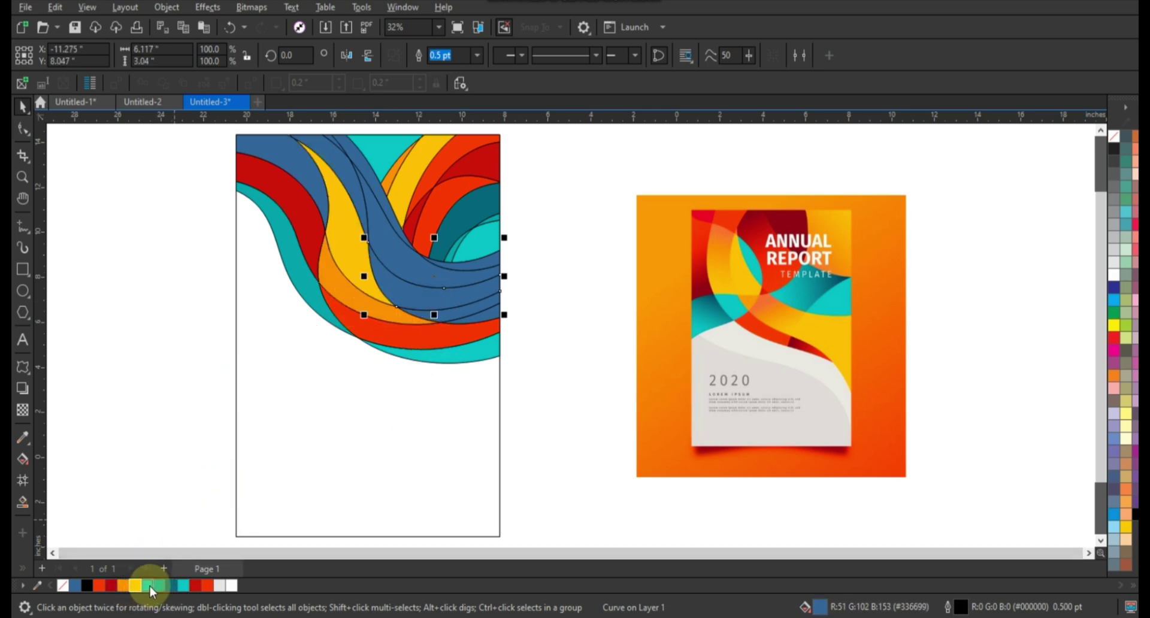
left_click(203, 585)
left_click(156, 587)
Step: Fill the next bands teal, dark red, orange-red and dark red
left_click(444, 320)
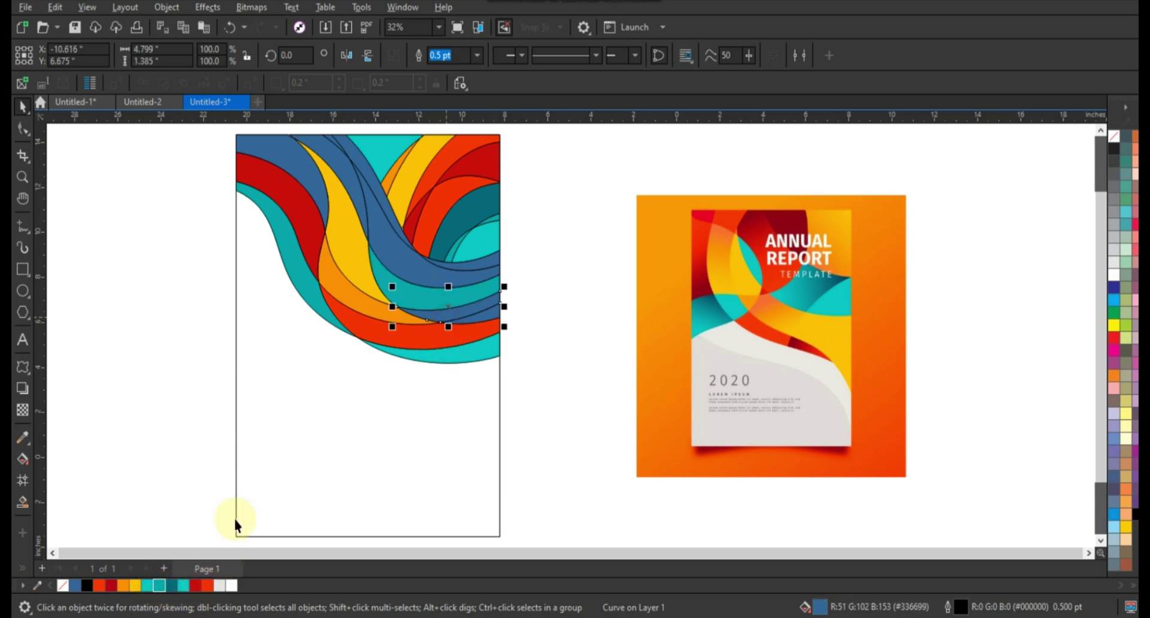
left_click(156, 588)
left_click(479, 317)
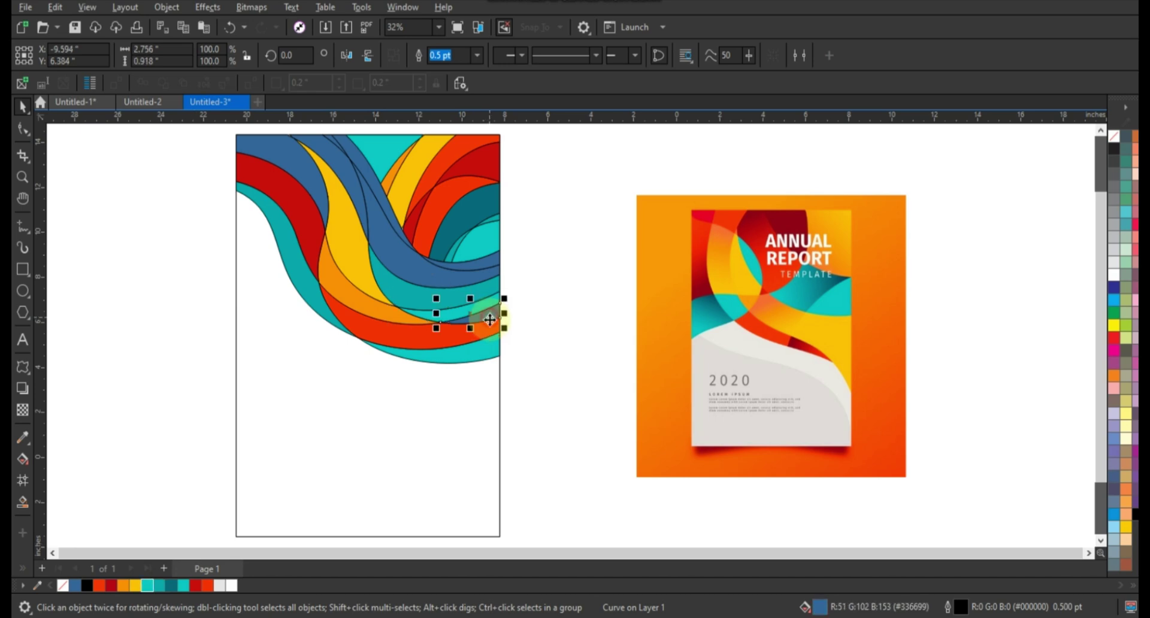
left_click(112, 585)
left_click(419, 265)
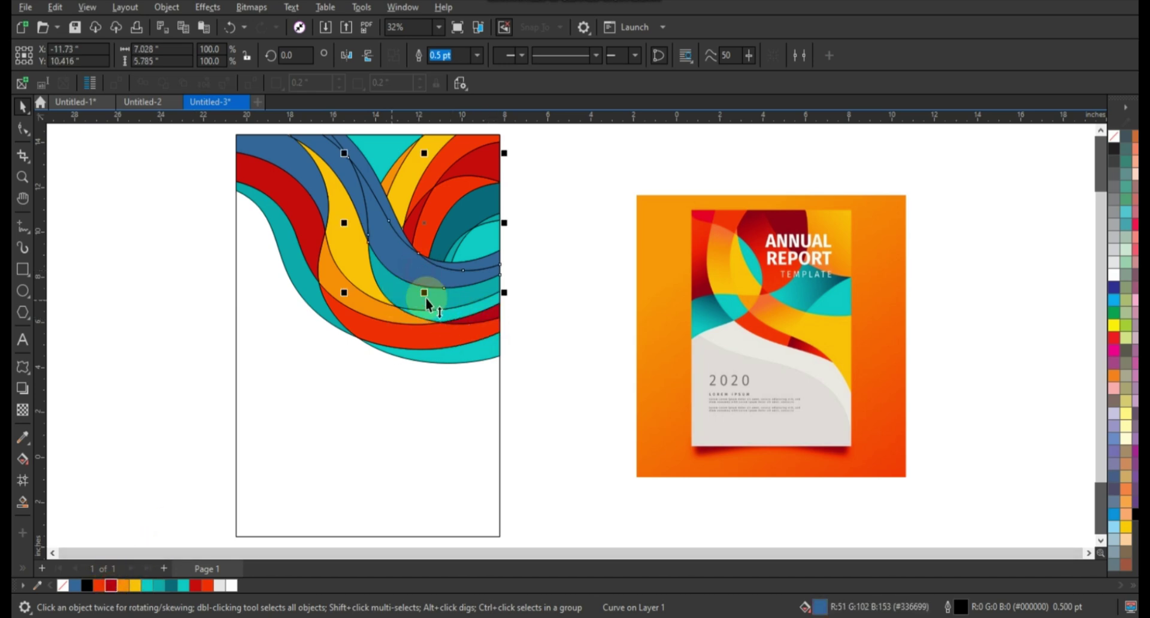
left_click(203, 583)
left_click(477, 269)
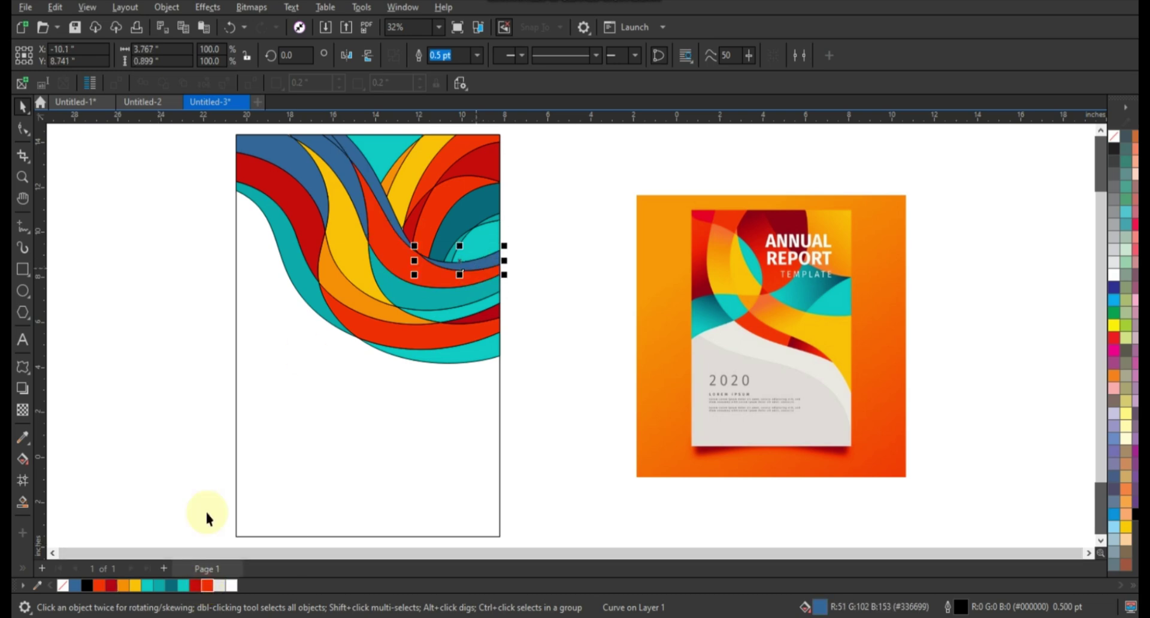
left_click(195, 585)
Step: Fill the narrow upper-left bands dark red and teal, replacing the last blue
left_click(373, 190)
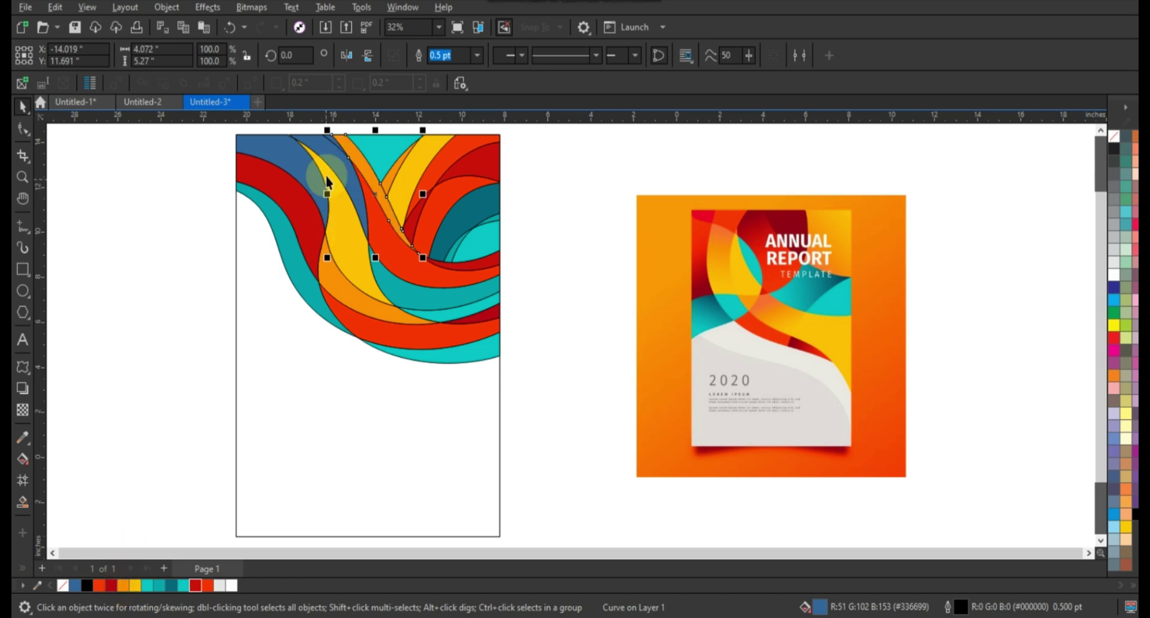
left_click(303, 200)
left_click(196, 585)
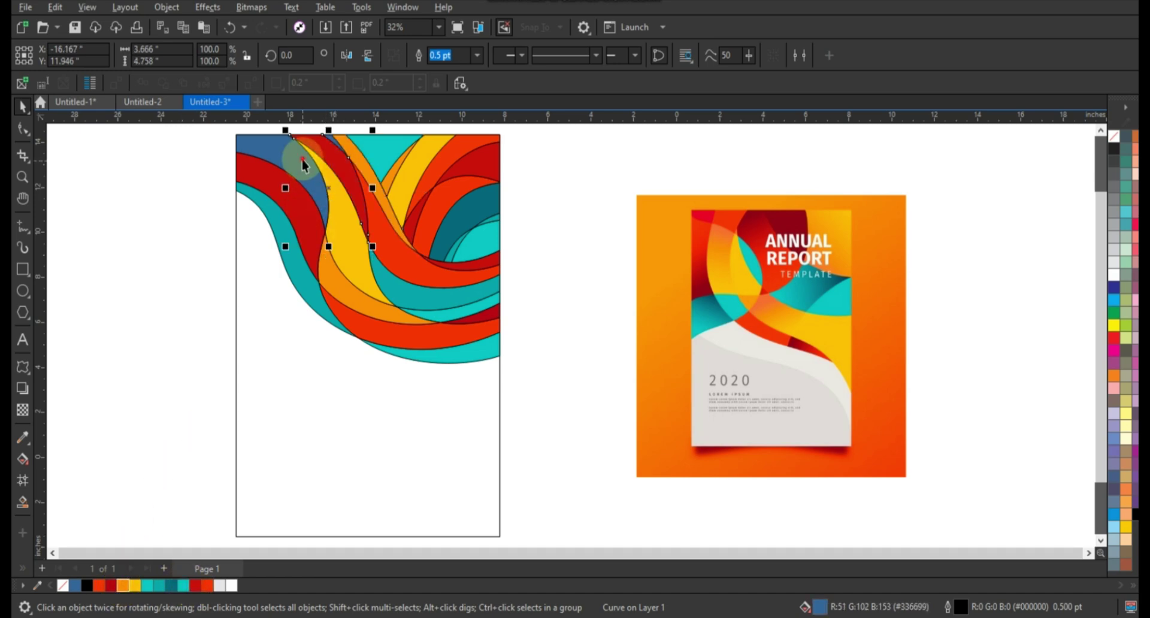
left_click(149, 585)
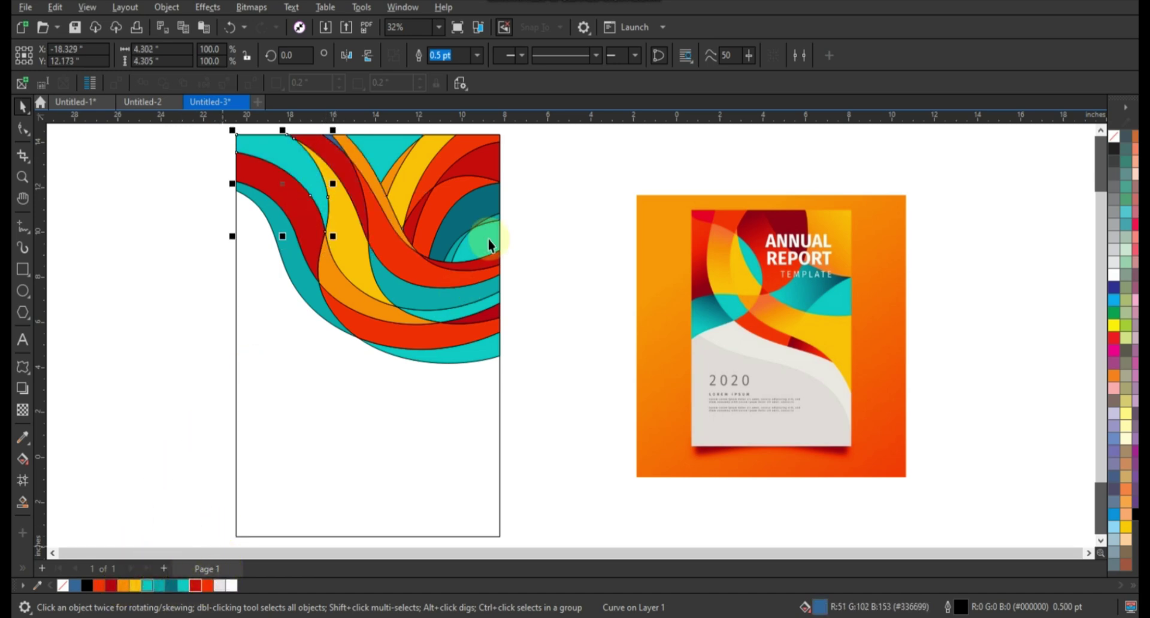
left_click(538, 251)
scroll(505, 336, "down", 1)
Step: Remove the black outlines from all the swirl artwork shapes
left_click_drag(235, 160, 538, 376)
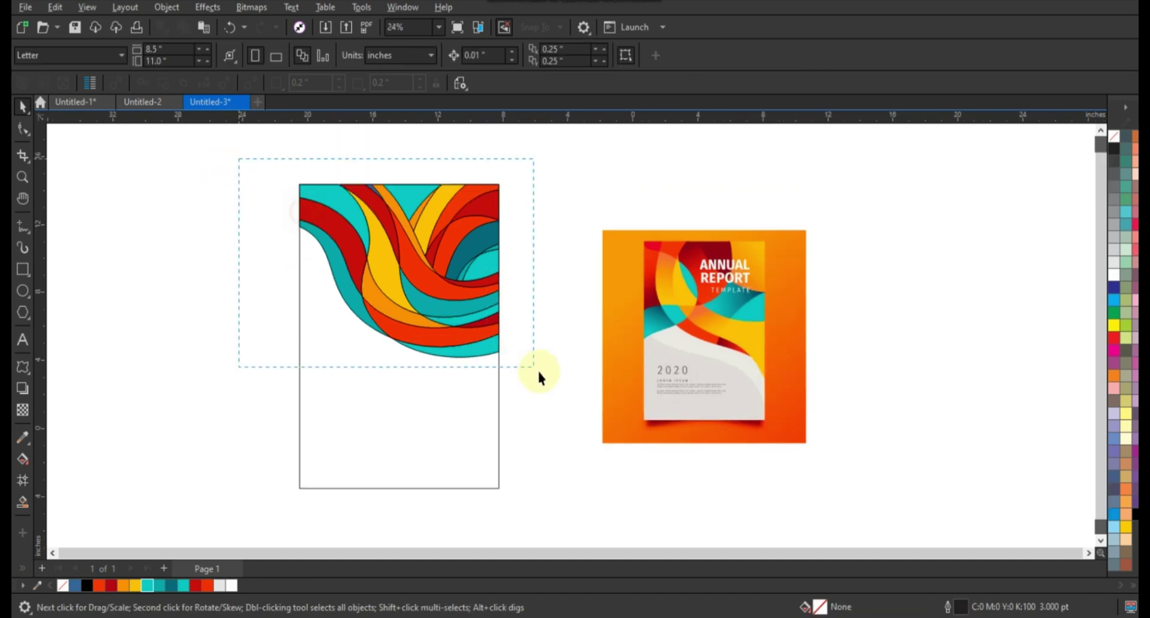
right_click(1114, 136)
left_click(1052, 143)
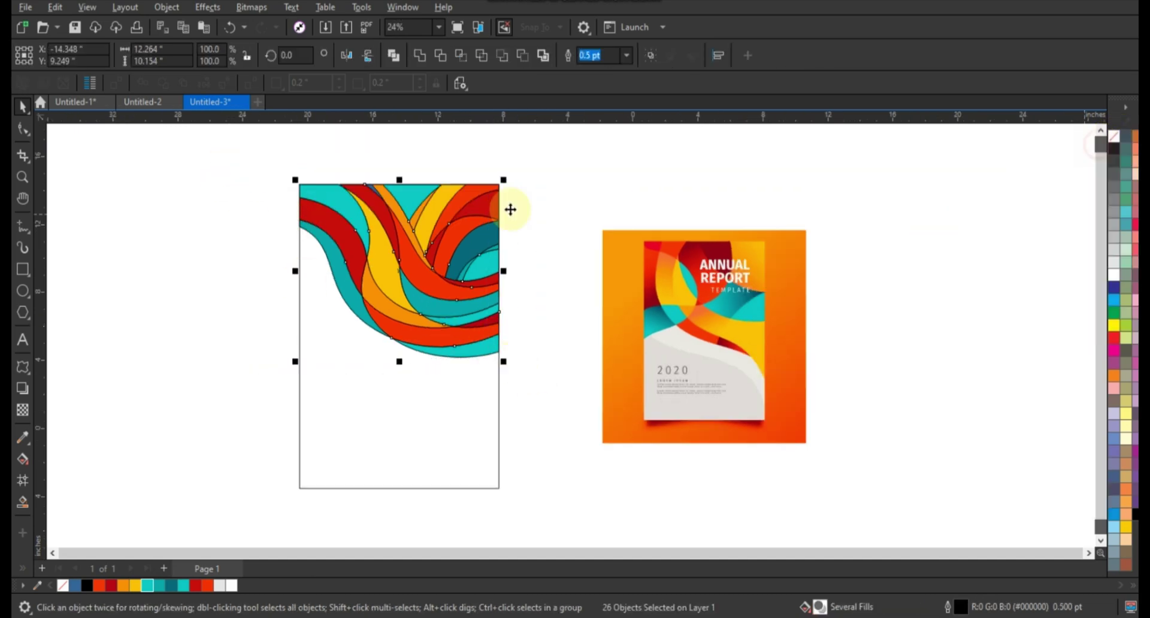
Step: Reselect the swirl artwork, place a copy left of the page and zoom to it
left_click_drag(245, 153, 401, 309)
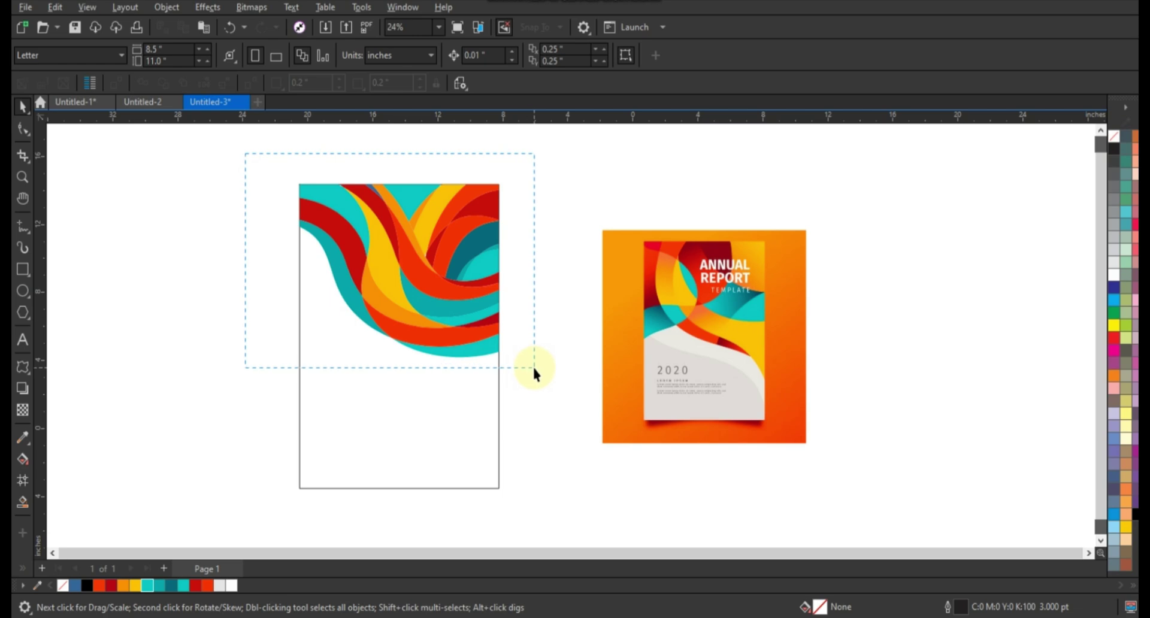
left_click_drag(528, 372, 534, 372)
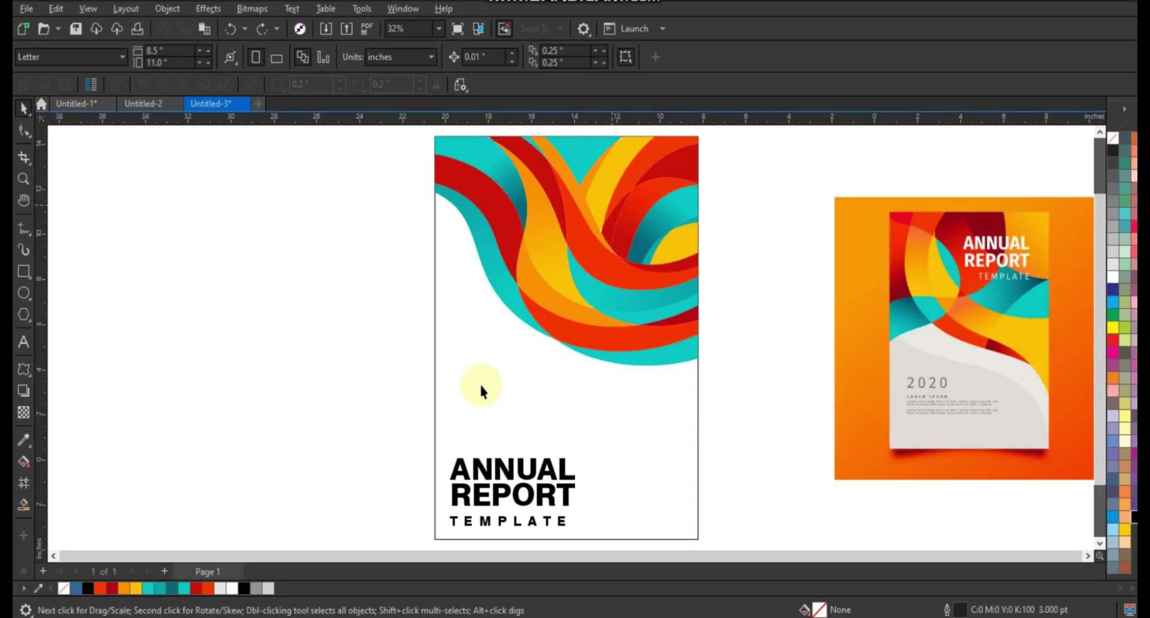
scroll(481, 391, "down", 1)
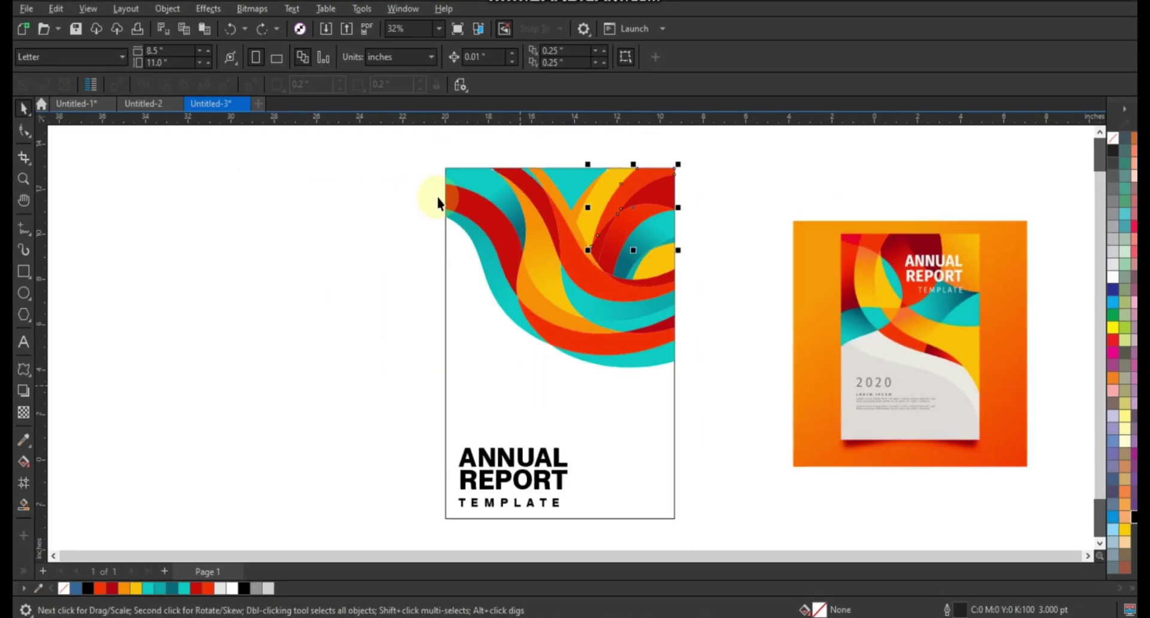
left_click_drag(415, 160, 705, 387)
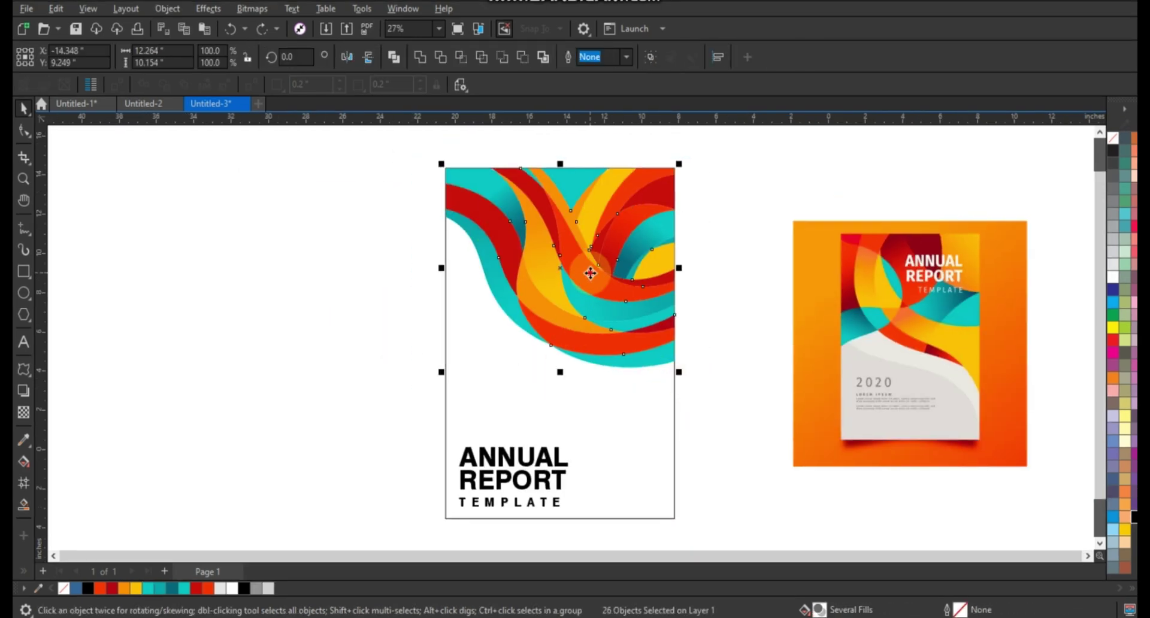
left_click_drag(590, 267, 345, 267)
key("shift+F2")
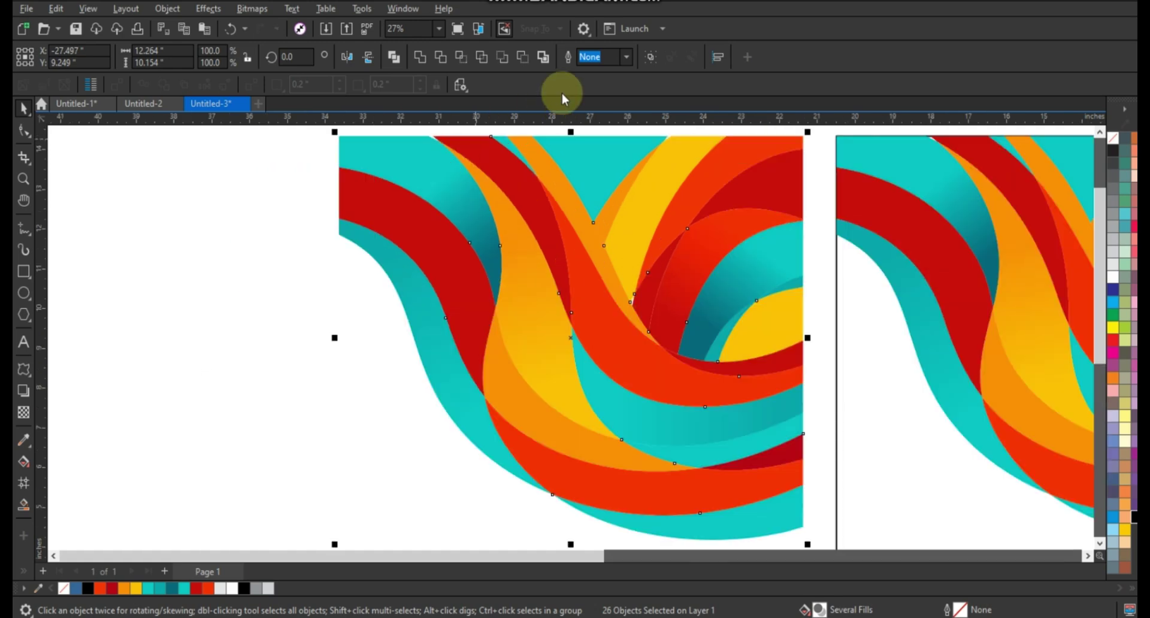
Step: Give the copied swirl bands 2.0 pt outlines and no fill, and combine them into one curve
left_click(625, 57)
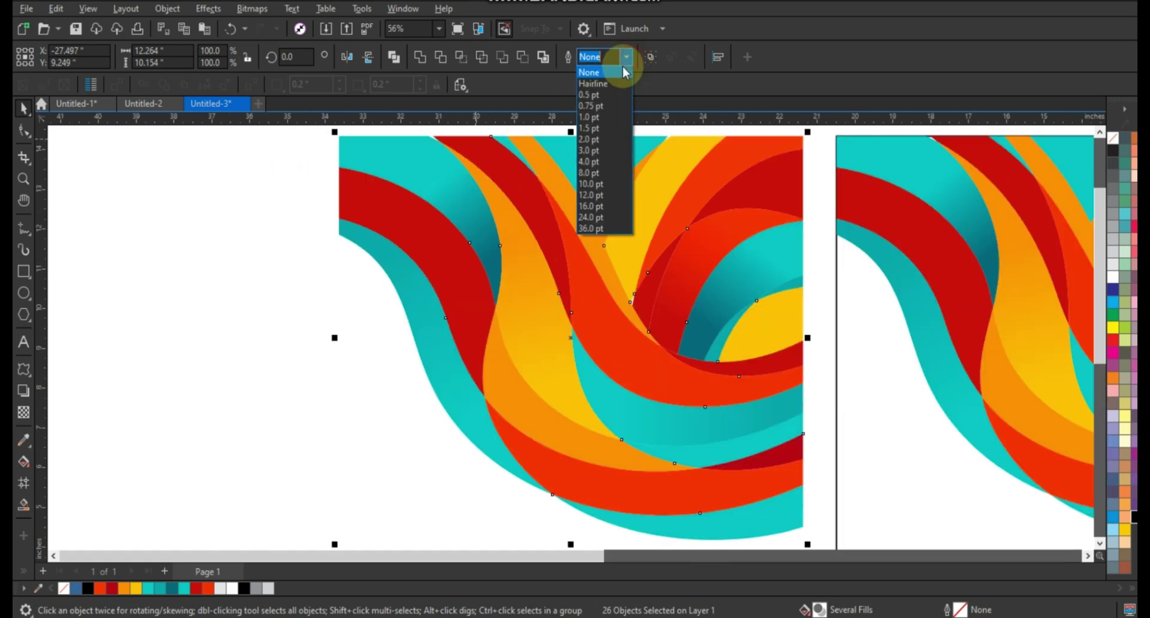
left_click(593, 139)
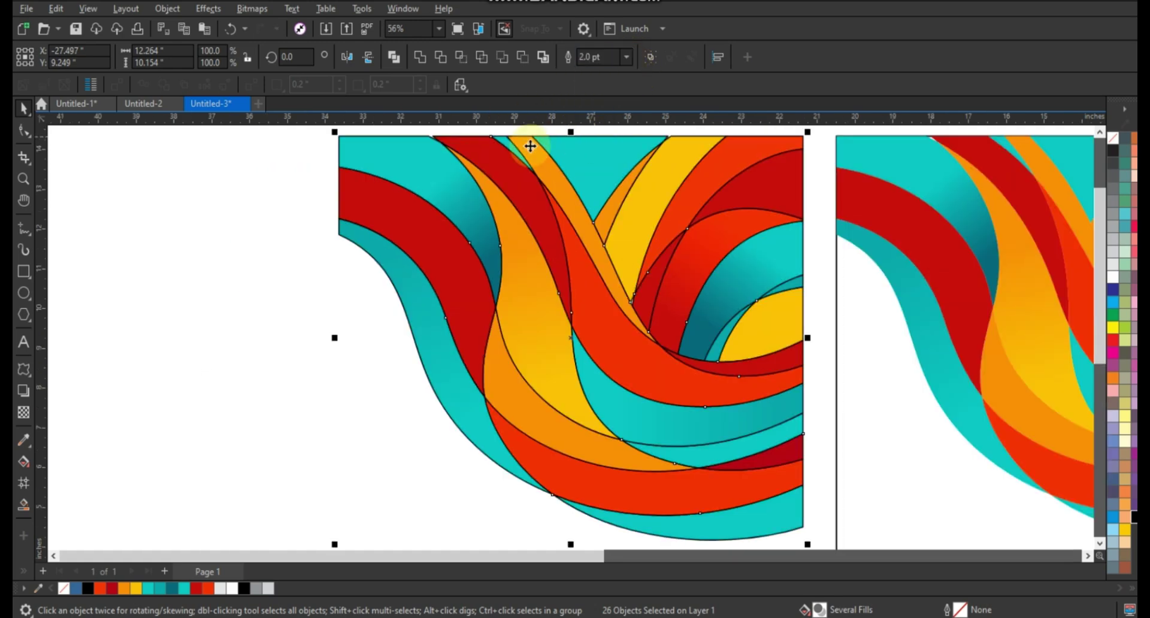
left_click(1112, 138)
scroll(340, 243, "down", 1)
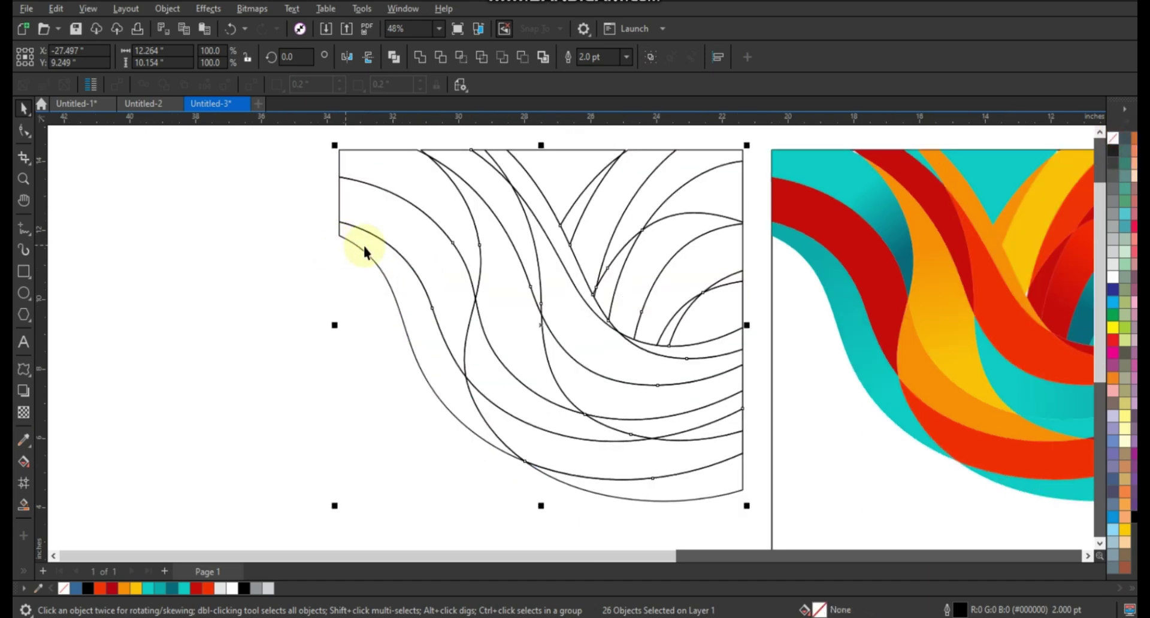
left_click(392, 57)
scroll(219, 264, "down", 1)
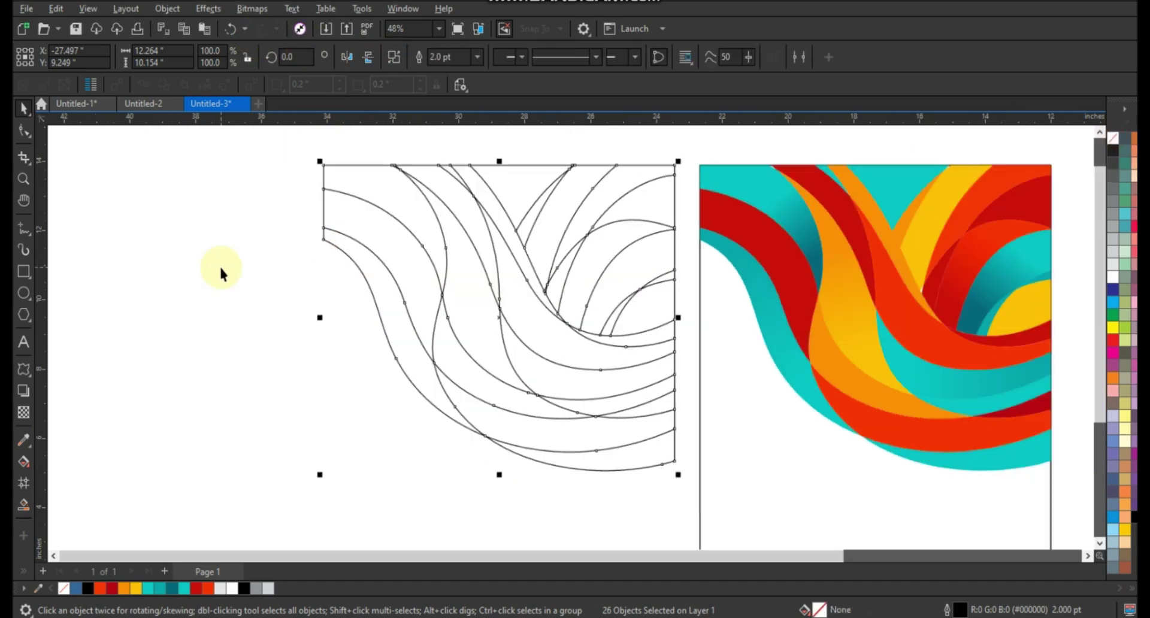
scroll(219, 265, "down", 1)
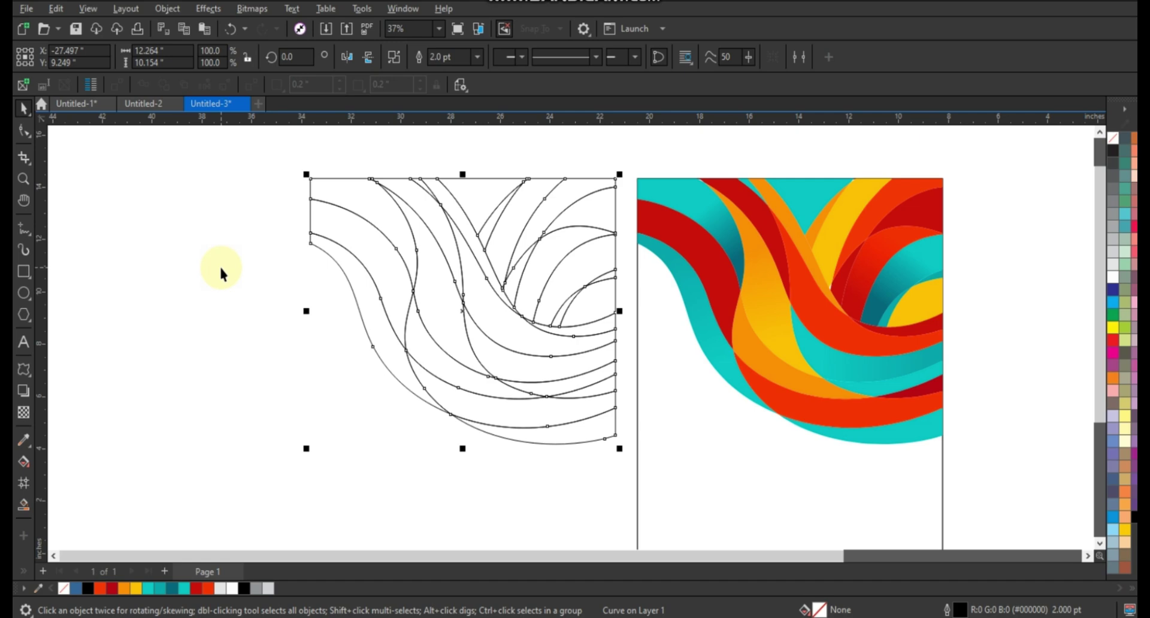
Step: Centre the outline curve on the colour artwork both horizontally and vertically
left_click(752, 464, "shift")
key("c")
key("e")
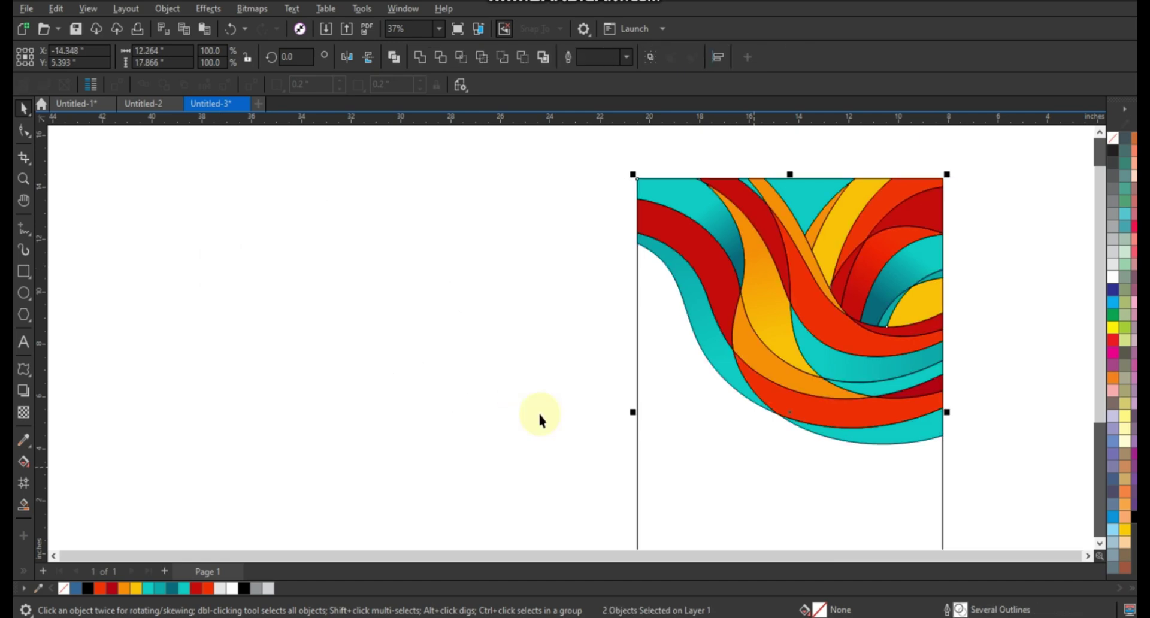
left_click(538, 412)
left_click(795, 358)
scroll(701, 326, "up", 2)
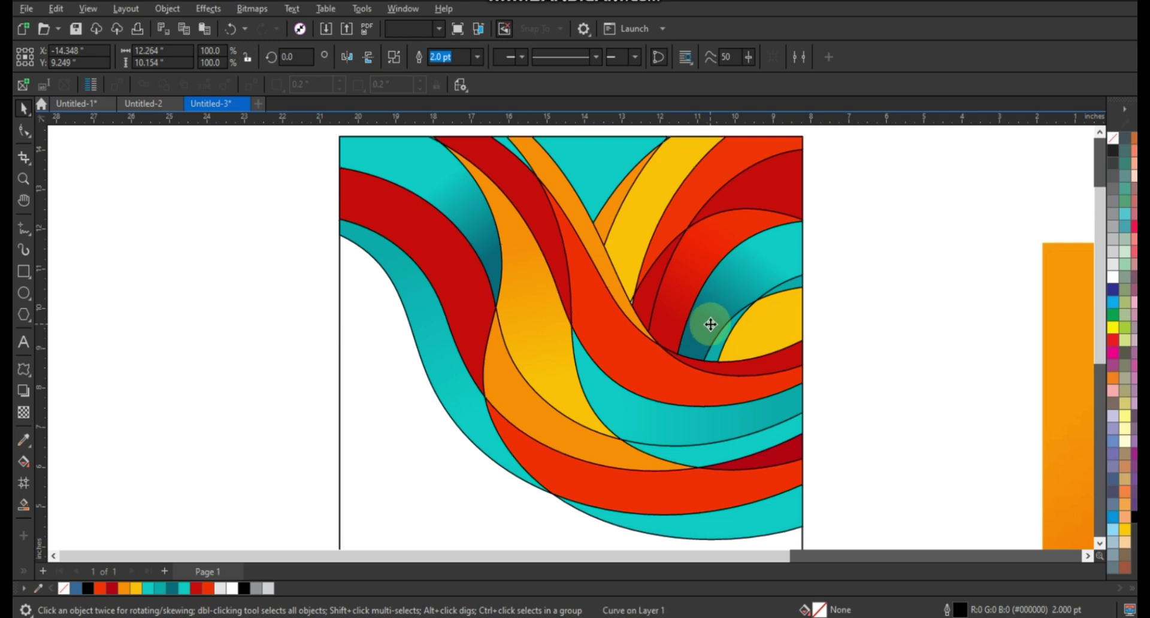
key("Escape")
left_click(693, 340)
scroll(695, 337, "down", 2)
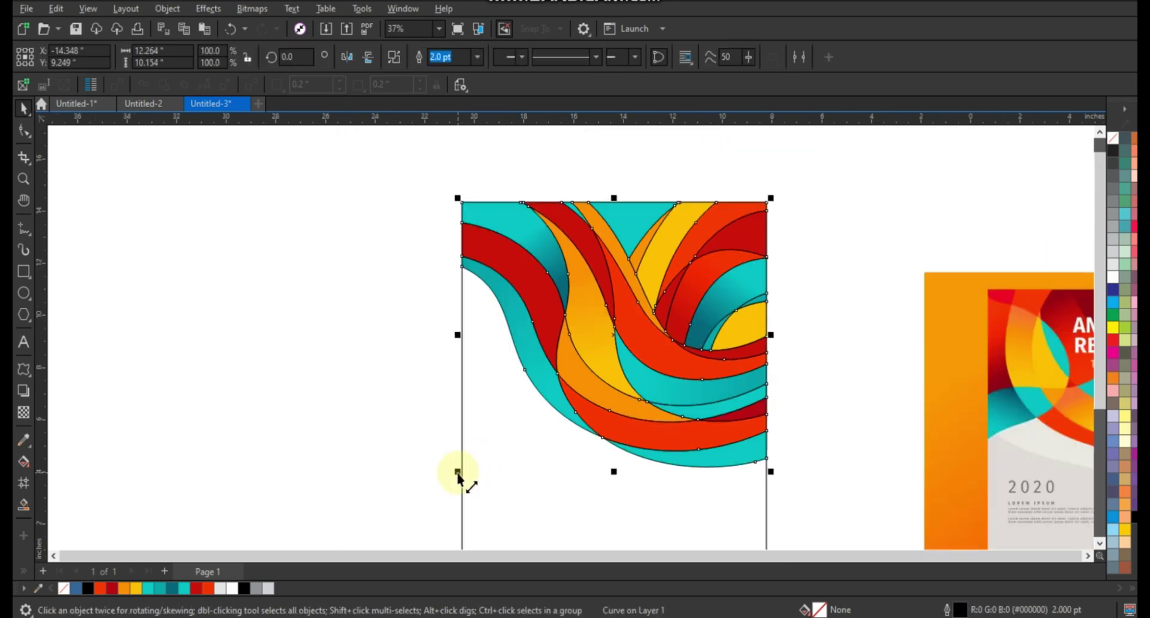
Step: Enlarge the outline curve to about 106% and thicken its outlines to 3.0 pt
left_click_drag(458, 471, 450, 477)
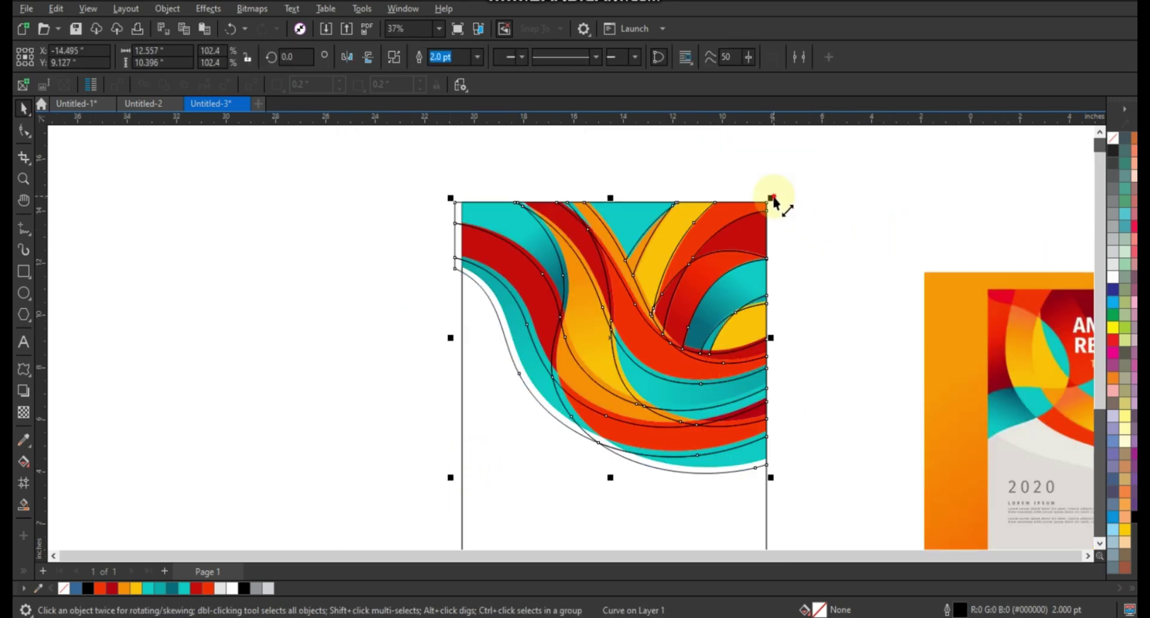
left_click_drag(772, 198, 778, 189)
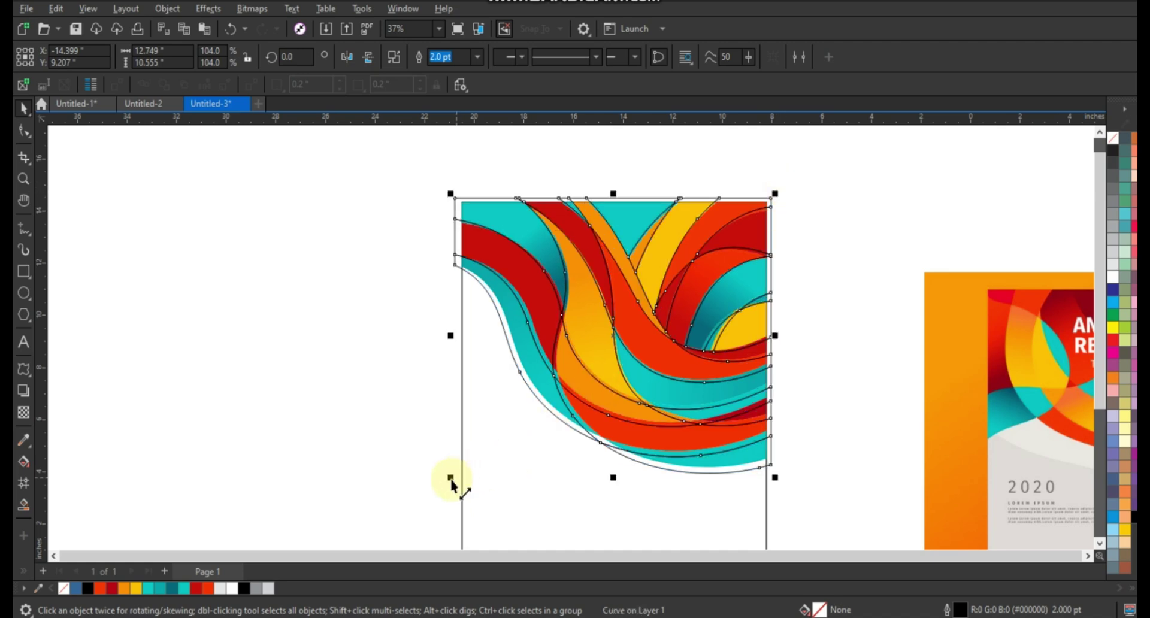
left_click_drag(451, 479, 447, 482)
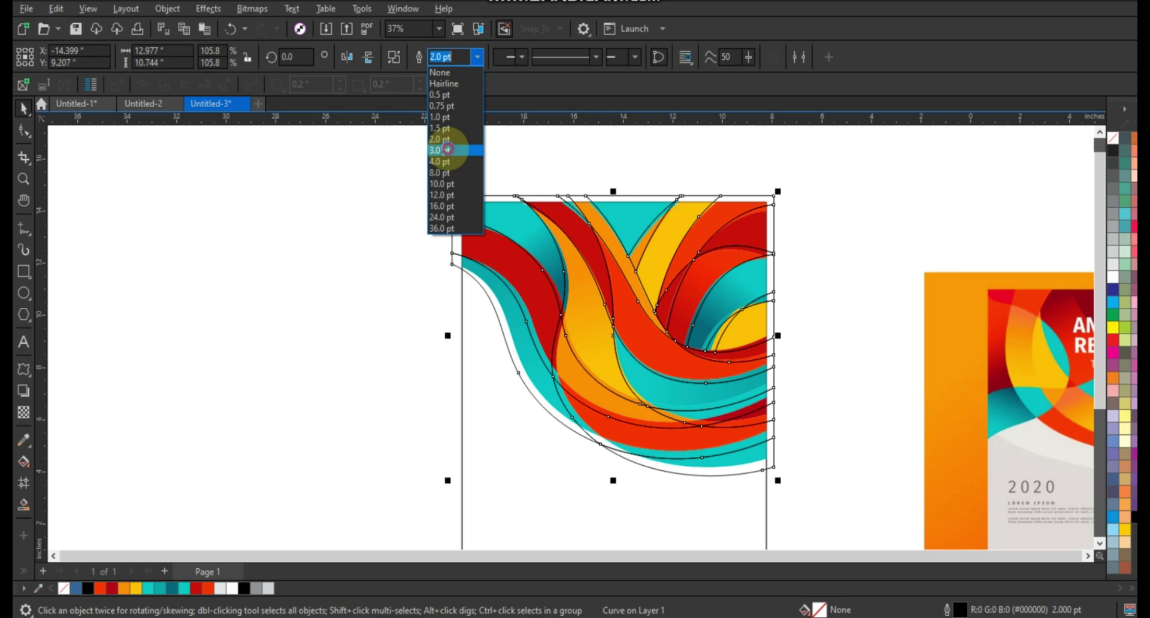
left_click(448, 150)
Step: PowerClip the outline curve and colour artwork inside the cover page rectangle
left_click(792, 254)
left_click(386, 159)
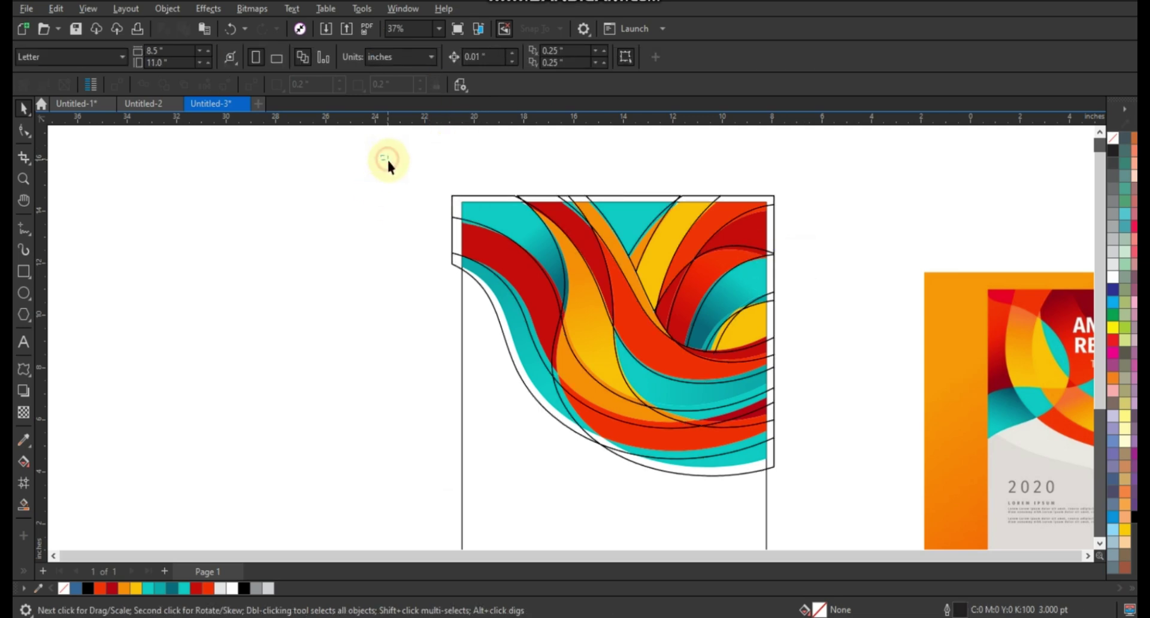
left_click(770, 440)
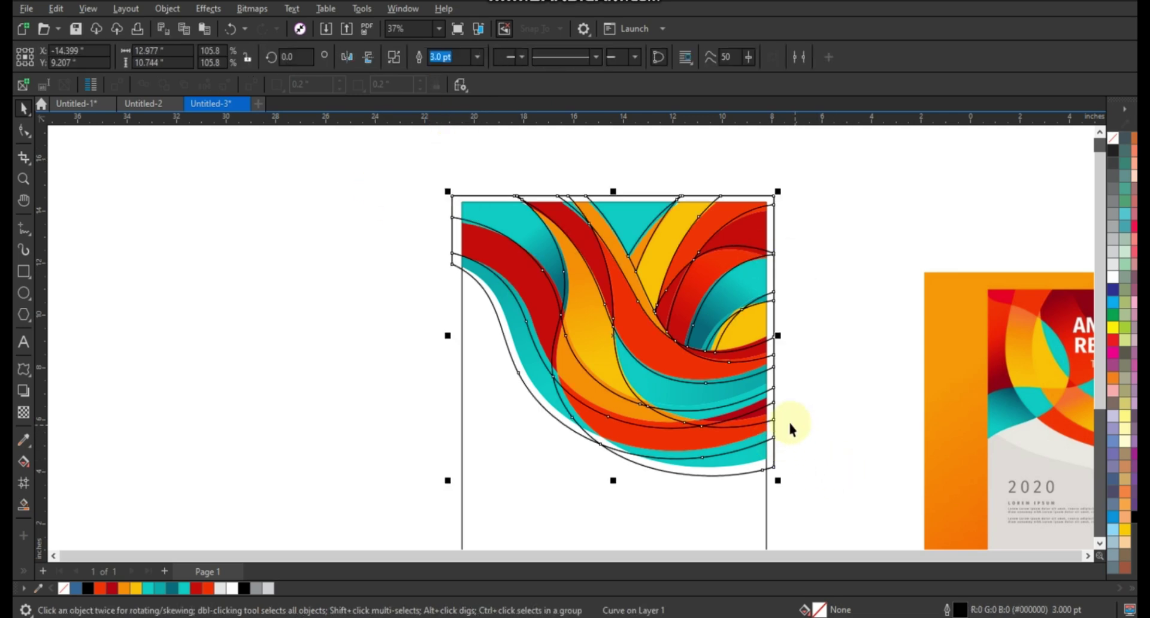
left_click_drag(392, 176, 798, 484)
left_click(750, 501)
key("shift+F2")
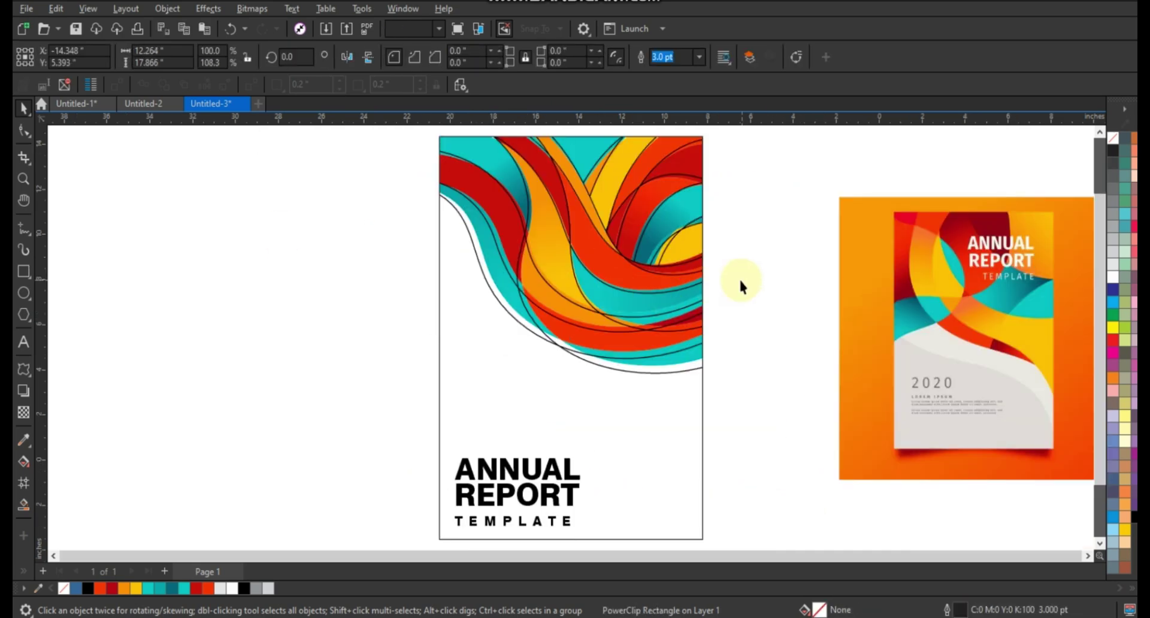
Step: Zoom in on the swirl artwork, preview it full screen, then return to the whole page
left_click(740, 286)
left_click(23, 178)
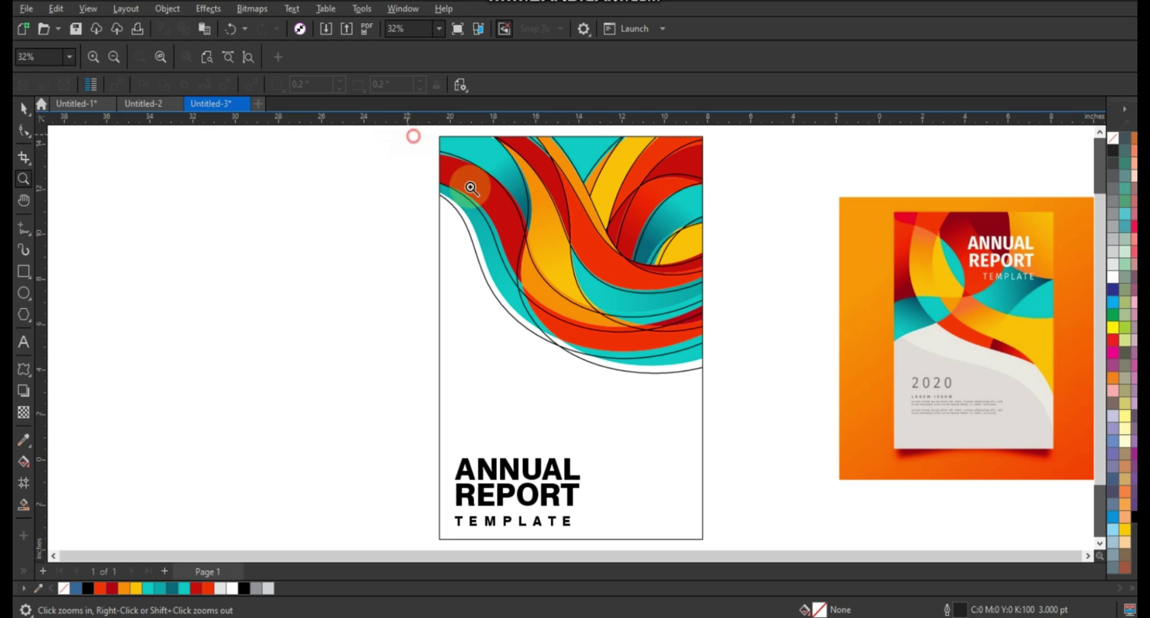
left_click_drag(413, 136, 731, 390)
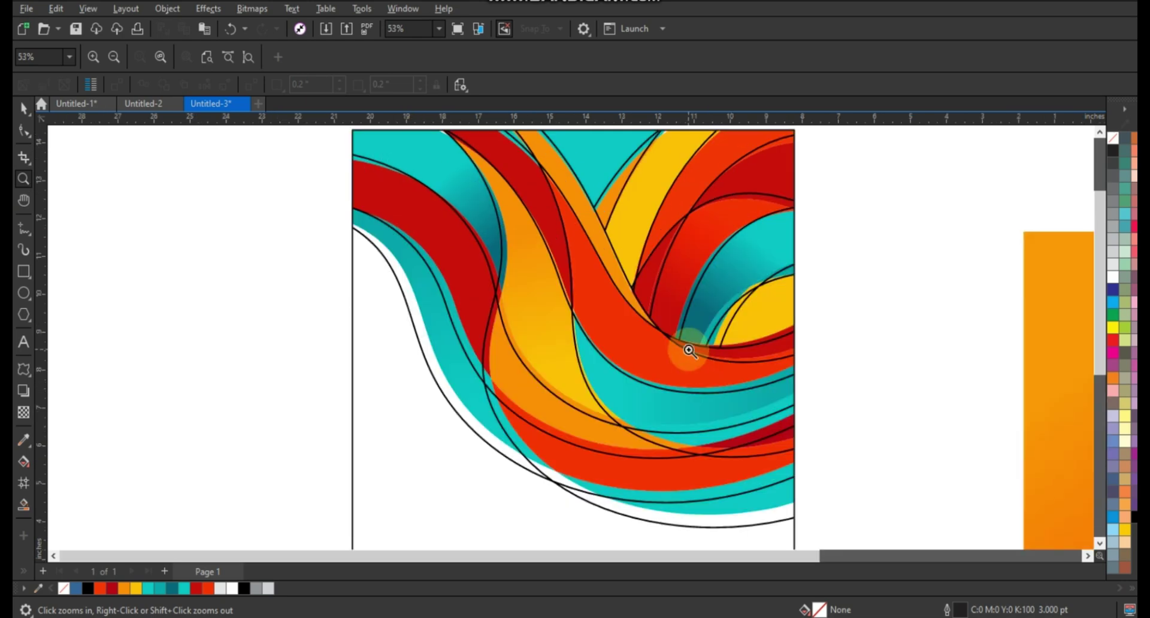
key("F9")
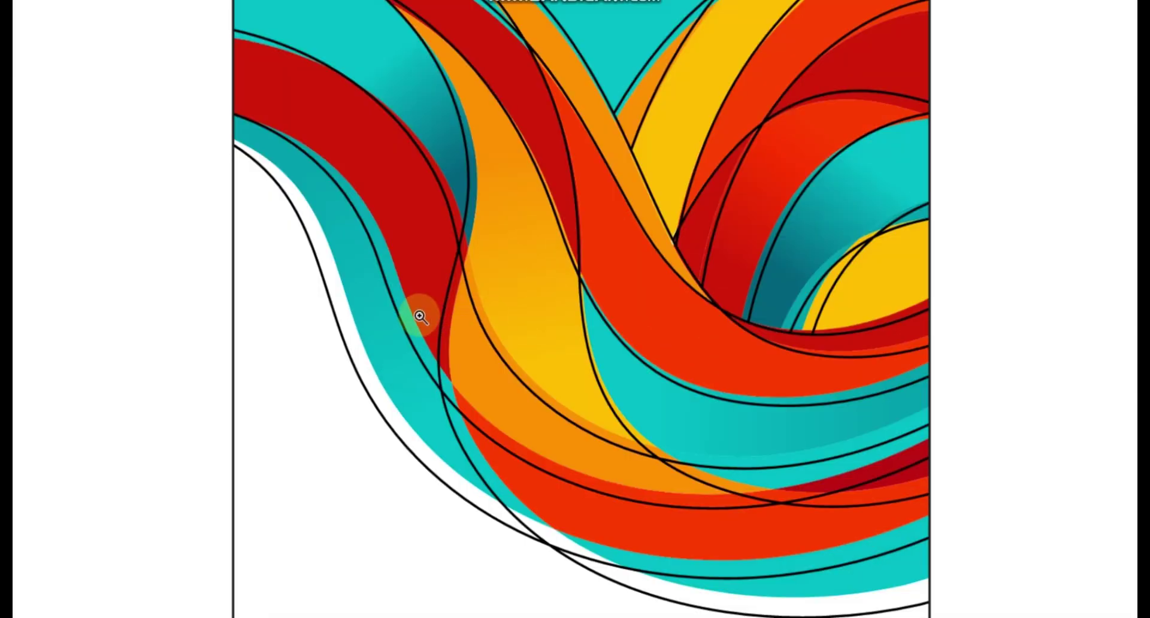
left_click(420, 307)
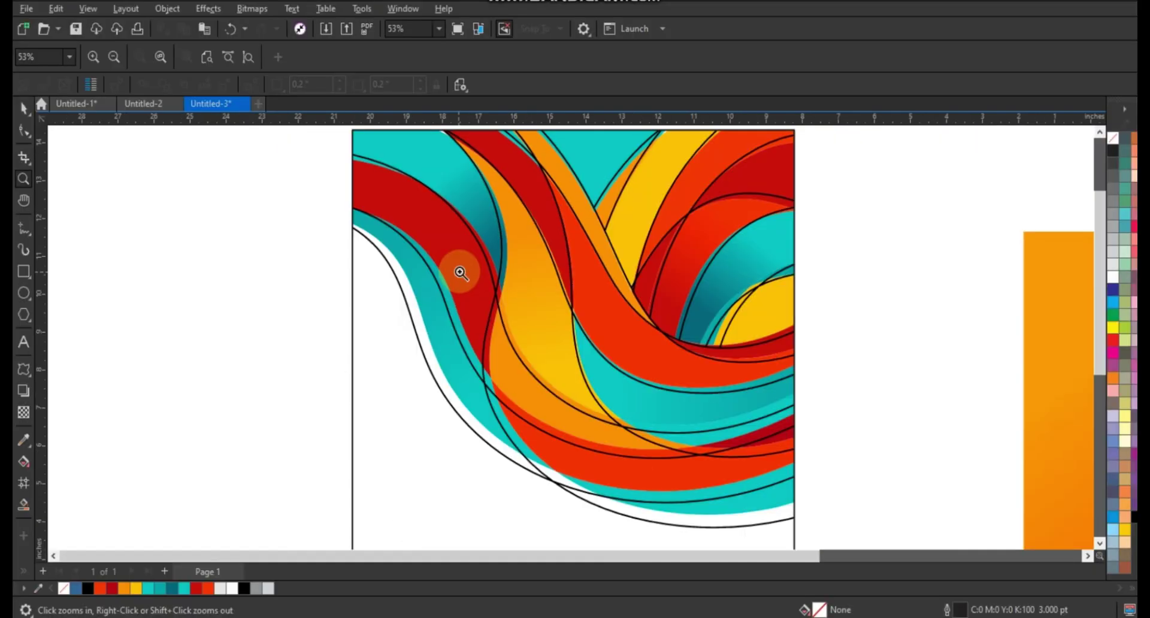
right_click(457, 267)
Step: Scale the three ANNUAL REPORT TEMPLATE title lines down to about 93%
left_click(22, 110)
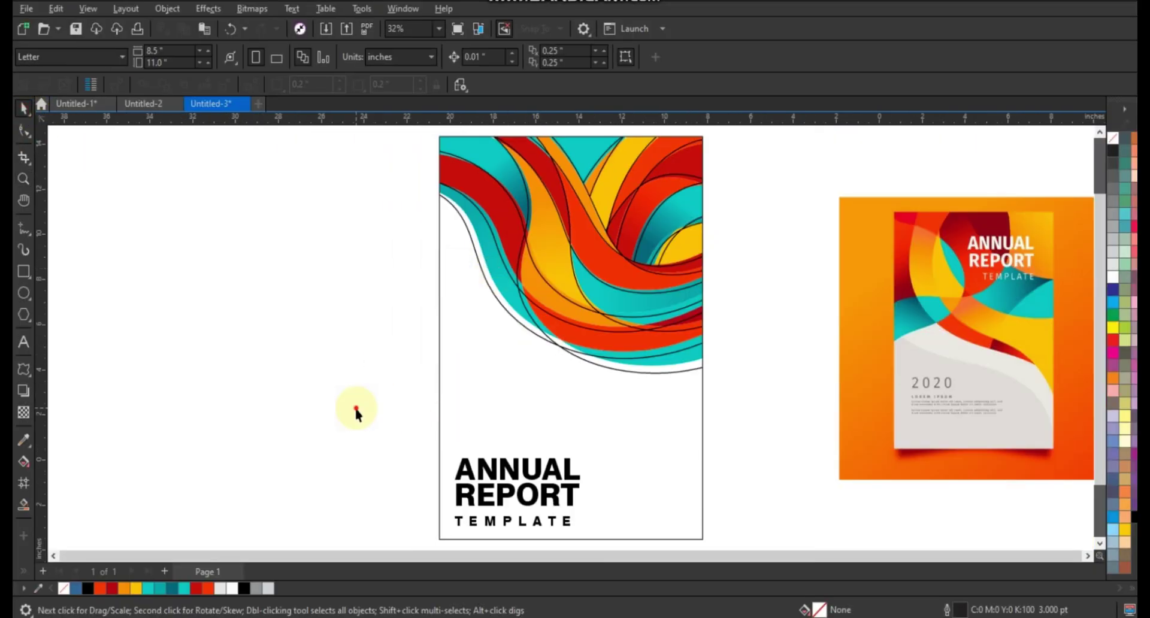
left_click(395, 435)
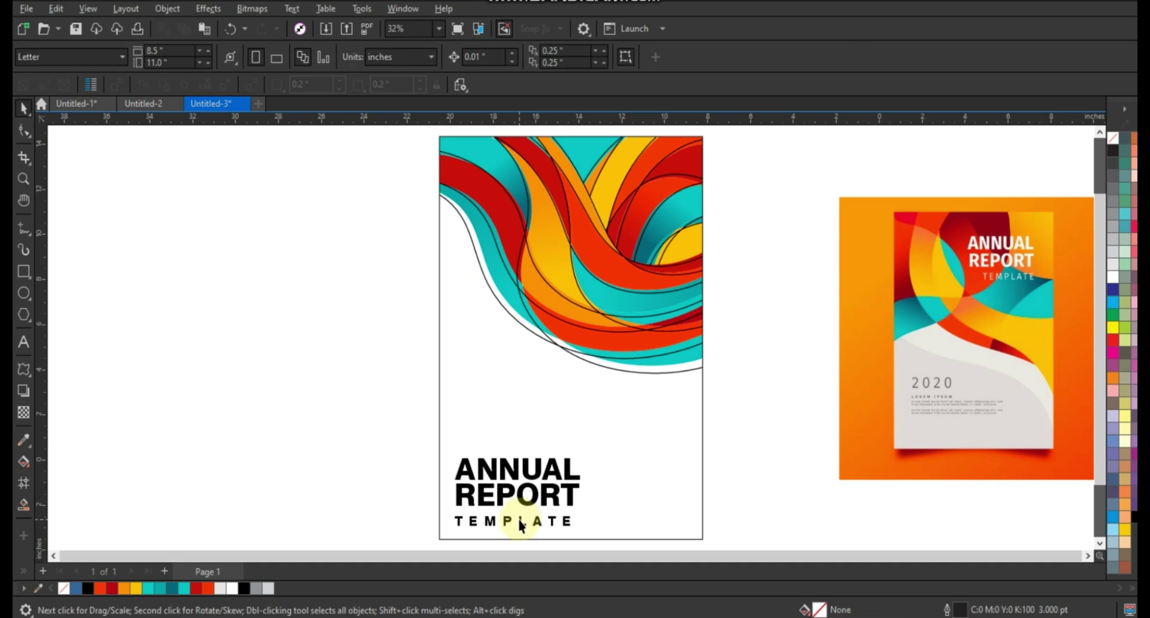
left_click_drag(521, 525, 524, 521)
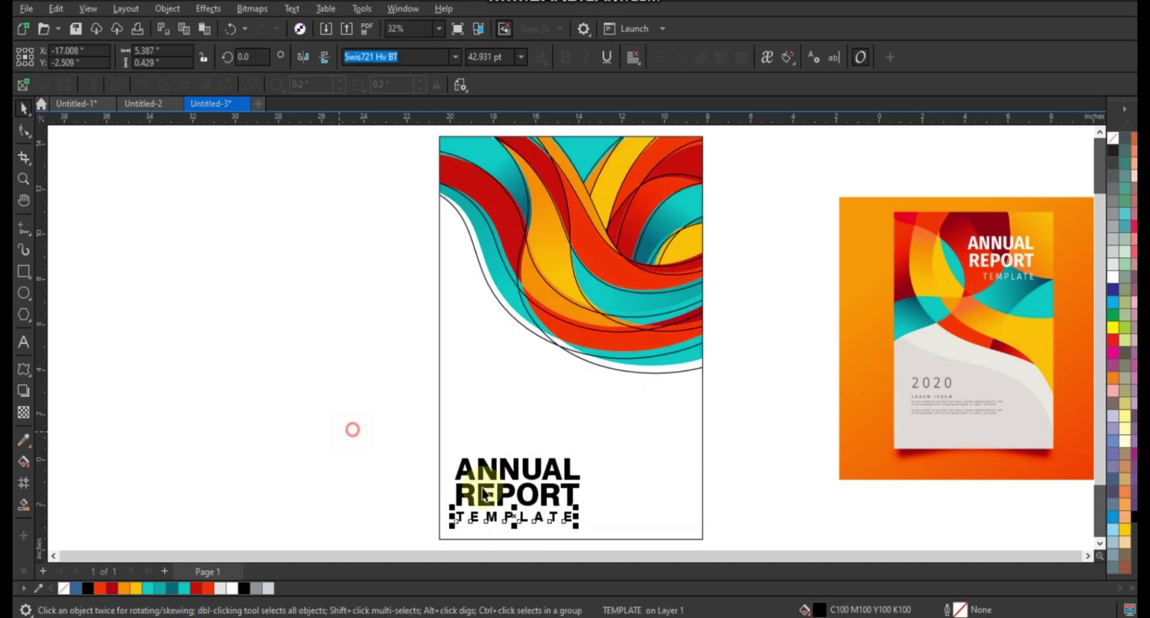
left_click_drag(351, 429, 591, 531)
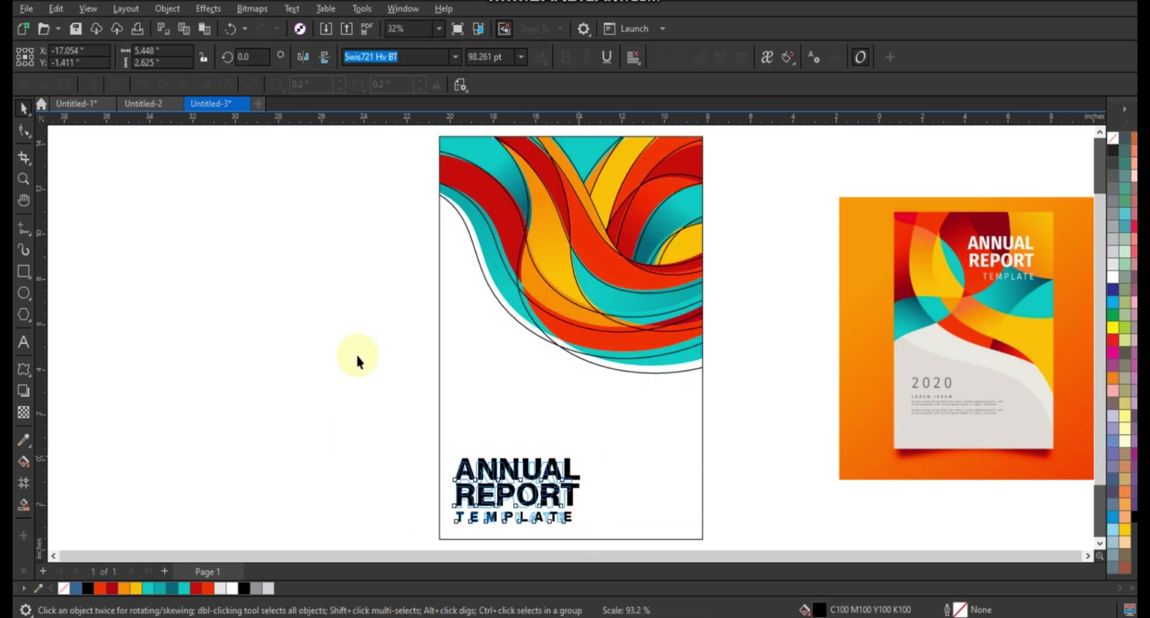
left_click(351, 313)
scroll(351, 312, "down", 2)
left_click_drag(374, 153, 616, 480)
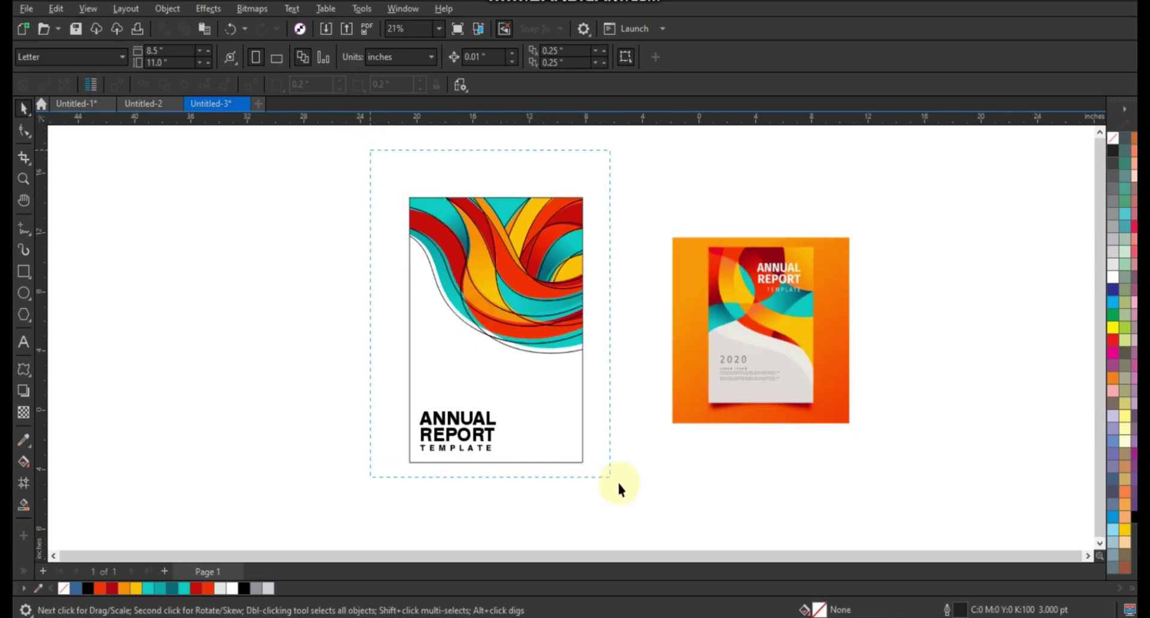